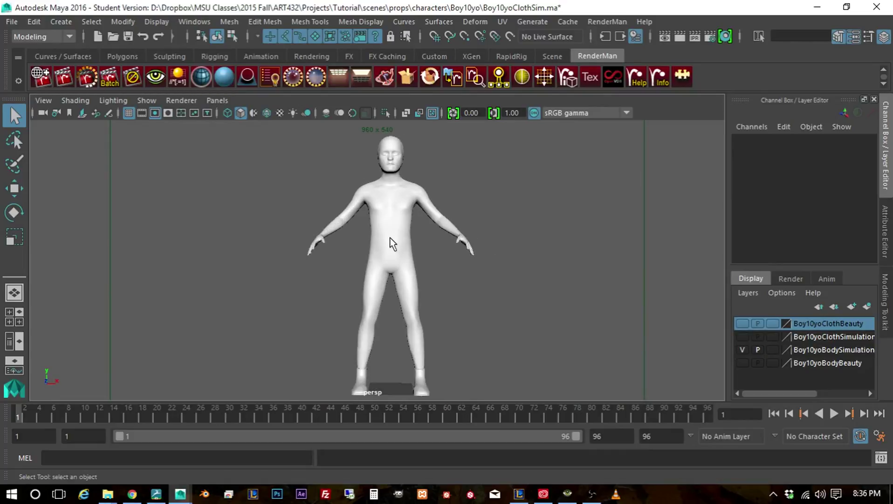
- Assign a new PxrDisney material to the whole simulation body, including both shoes
{"action": "left_click_drag", "start_coordinate": [390, 238], "coordinate": [391, 234], "text": "alt"}
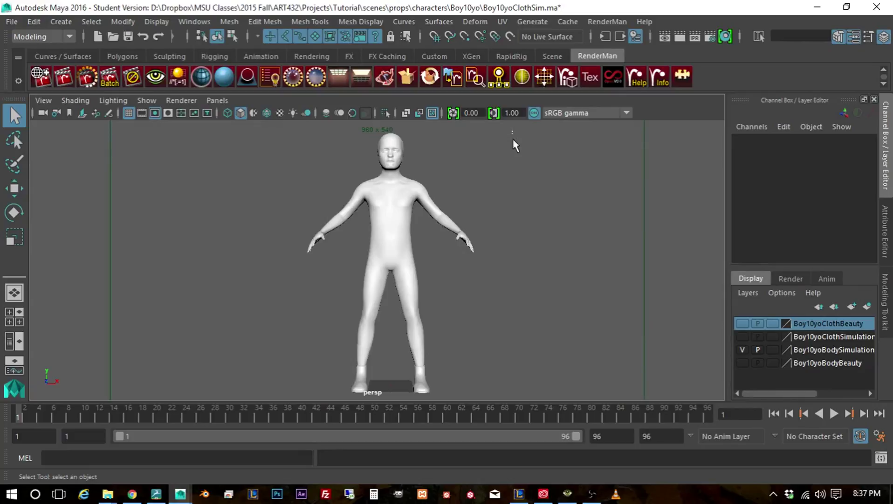
{"action": "left_click_drag", "start_coordinate": [514, 140], "coordinate": [272, 402]}
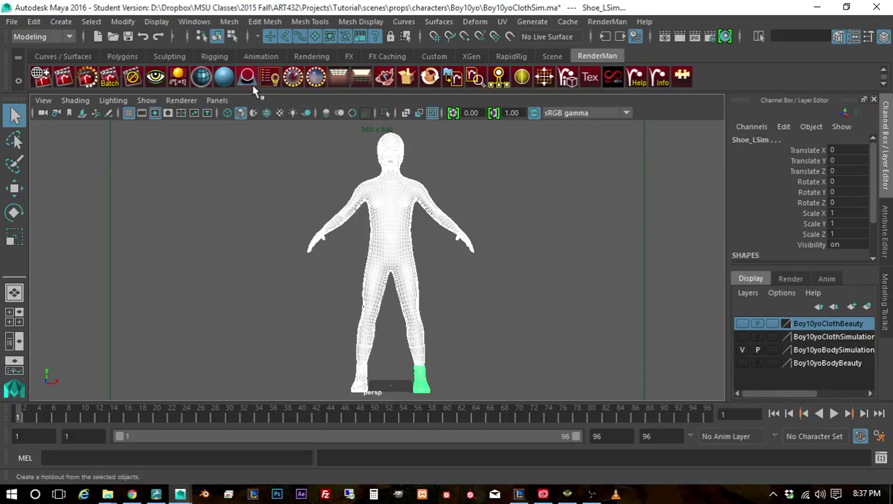
{"action": "left_click", "coordinate": [224, 77]}
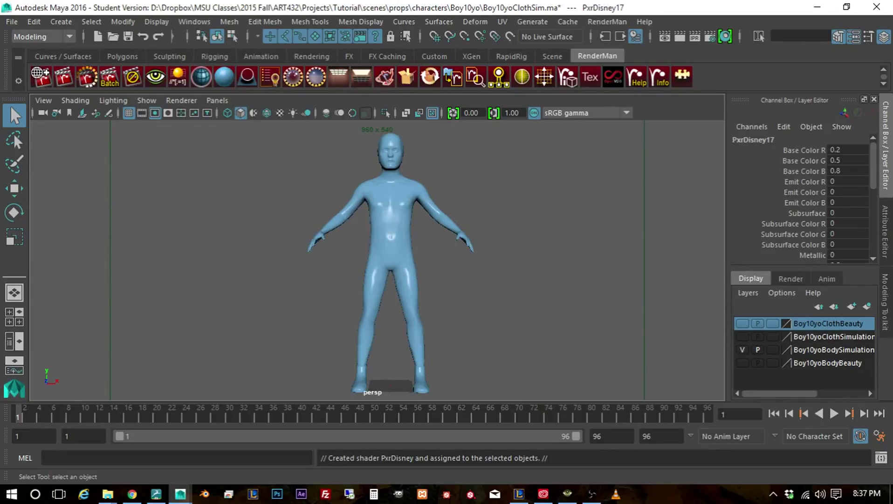
- Rename the body's PxrDisney material as Boy10yoBodySimulaton_mat
{"action": "left_click", "coordinate": [887, 248]}
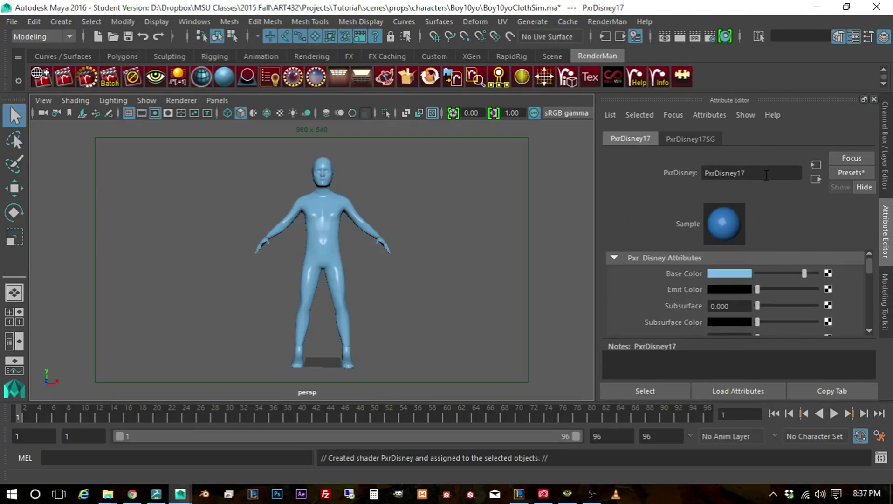
{"action": "left_click_drag", "start_coordinate": [767, 175], "coordinate": [630, 175]}
{"action": "type", "text": "BodySimulaton"}
{"action": "left_click", "coordinate": [705, 172]}
{"action": "type", "text": "Boy10yoBodySimula"}
{"action": "key", "text": "Return"}
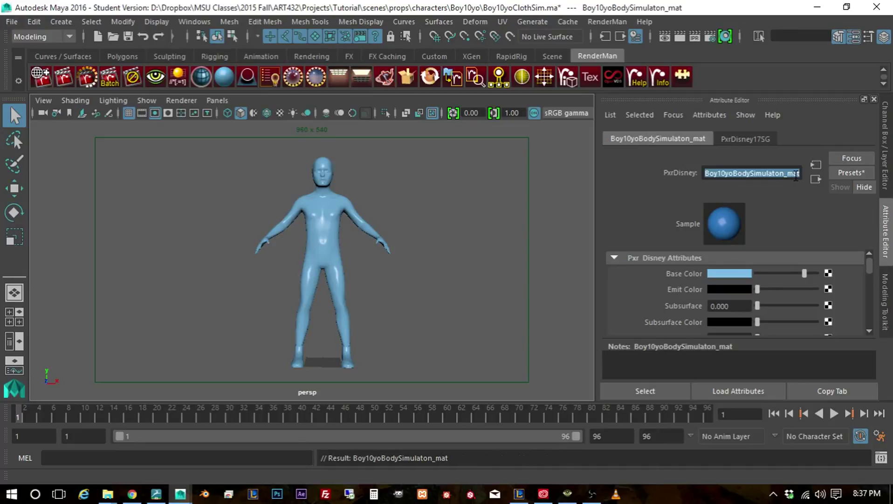
- Set the material's Base Color to a muted green, about 0.124, 0.404, 0.124 in RGB
{"action": "left_click", "coordinate": [738, 275]}
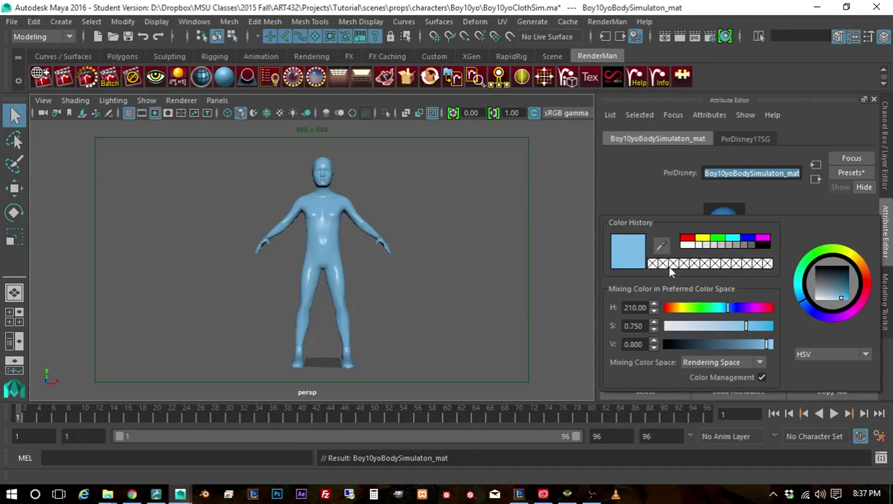
{"action": "left_click", "coordinate": [717, 238]}
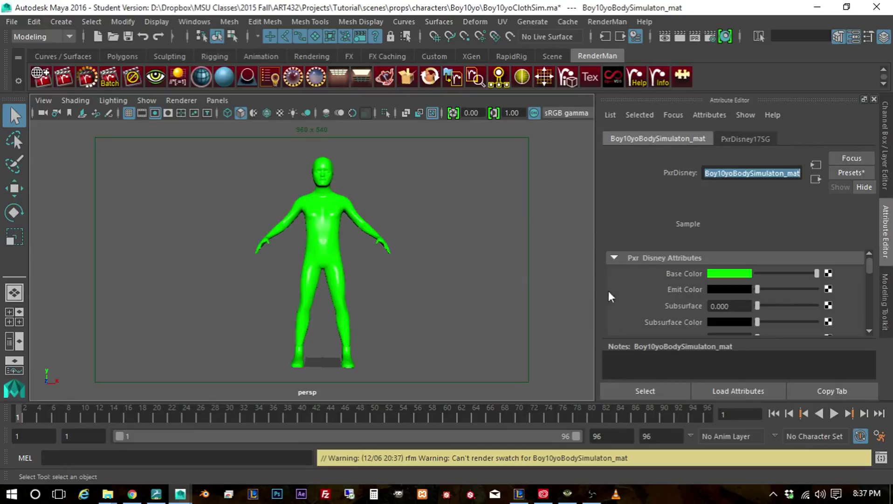
{"action": "left_click", "coordinate": [726, 273]}
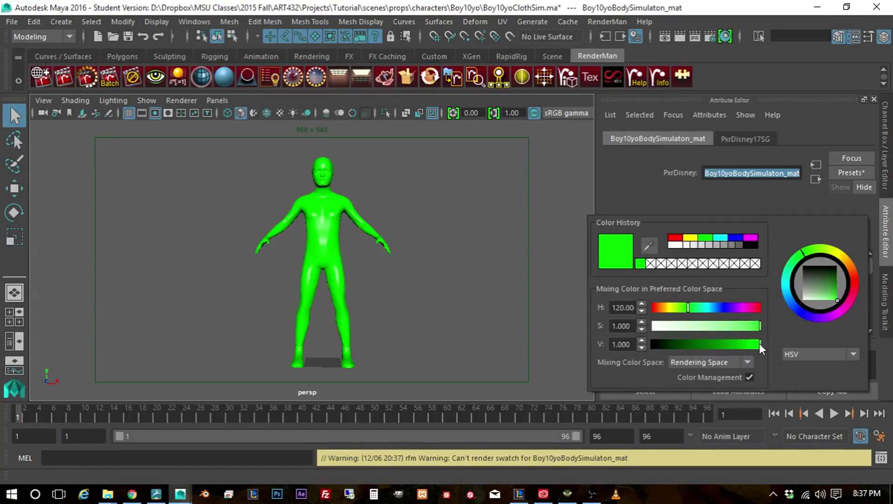
{"action": "left_click_drag", "start_coordinate": [760, 343], "coordinate": [720, 347]}
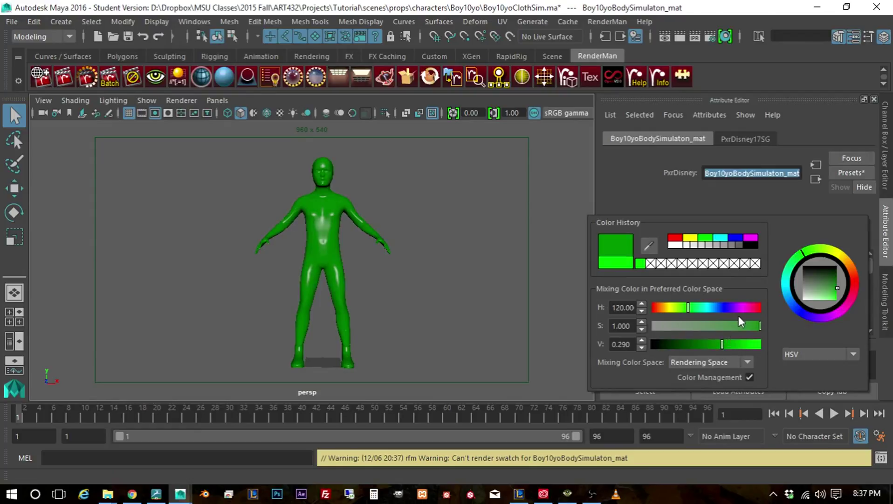
{"action": "left_click_drag", "start_coordinate": [760, 325], "coordinate": [730, 348]}
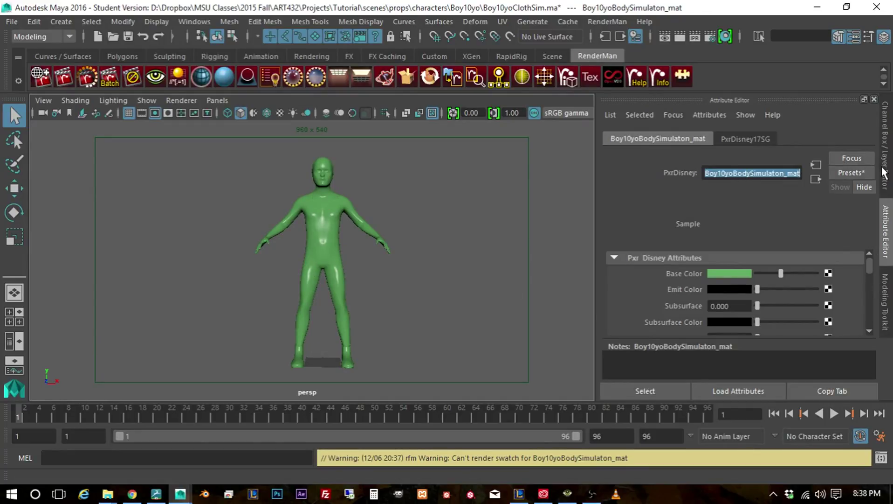
- Set the body material's Specular value to 0
{"action": "scroll", "coordinate": [696, 308], "scroll_direction": "down", "scroll_amount": 3}
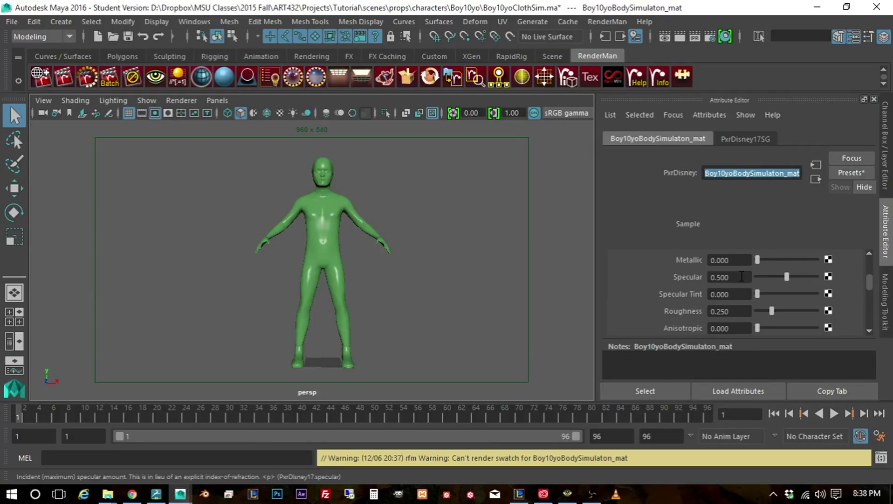
{"action": "left_click_drag", "start_coordinate": [788, 277], "coordinate": [760, 277]}
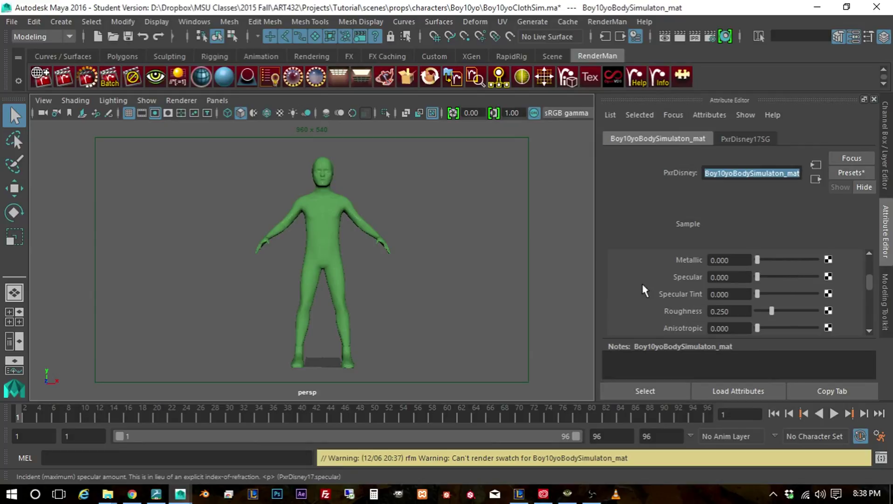
{"action": "scroll", "coordinate": [420, 277], "scroll_direction": "up", "scroll_amount": 3}
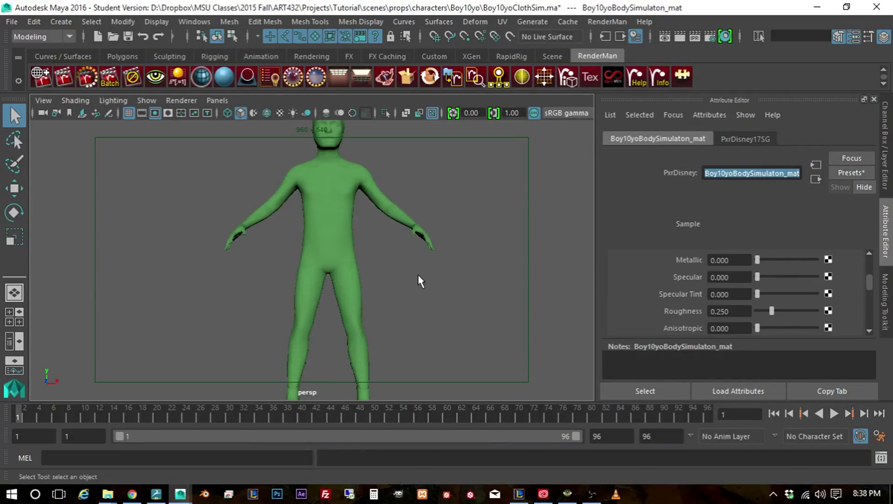
{"action": "scroll", "coordinate": [427, 271], "scroll_direction": "down", "scroll_amount": 3}
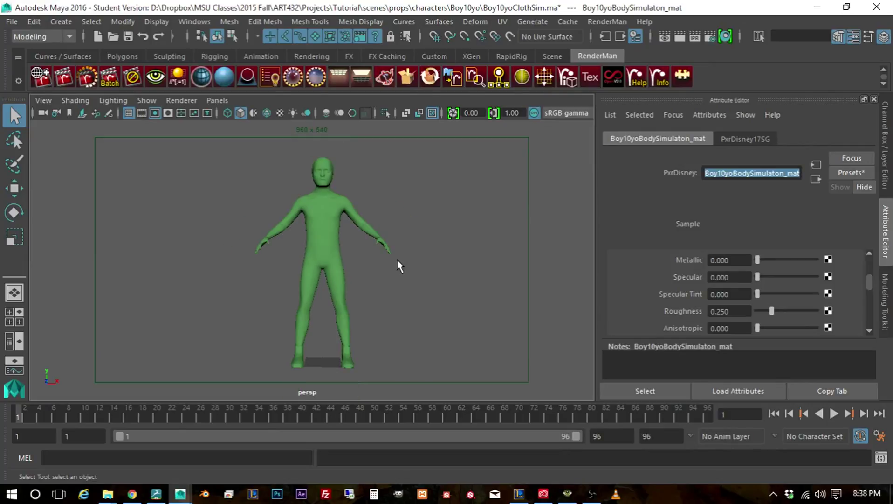
{"action": "mouse_move", "coordinate": [397, 266]}
{"action": "left_mouse_down", "text": "alt"}
{"action": "mouse_move", "coordinate": [379, 262]}
{"action": "mouse_move", "coordinate": [404, 253]}
{"action": "mouse_move", "coordinate": [409, 263]}
{"action": "left_mouse_up", "text": "alt"}
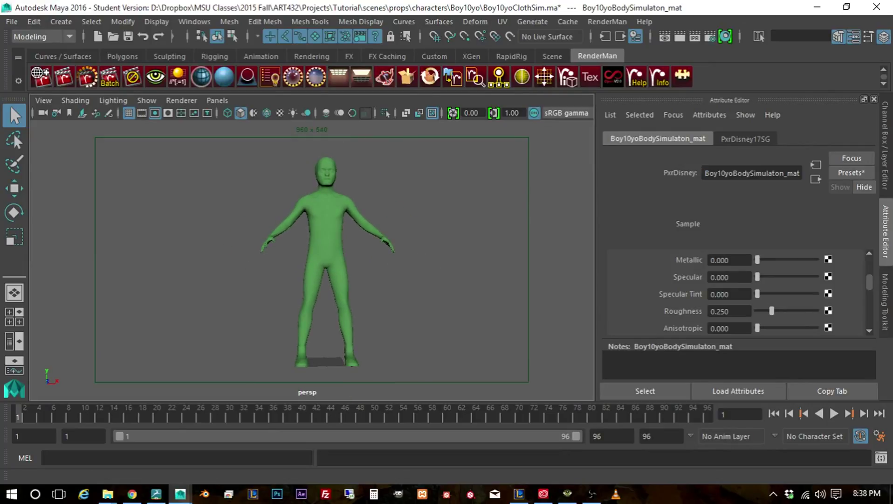
- Hide the Boy10yoBodySimulation display layer and show the Boy10yoClothSimulation layer
{"action": "left_click", "coordinate": [886, 150]}
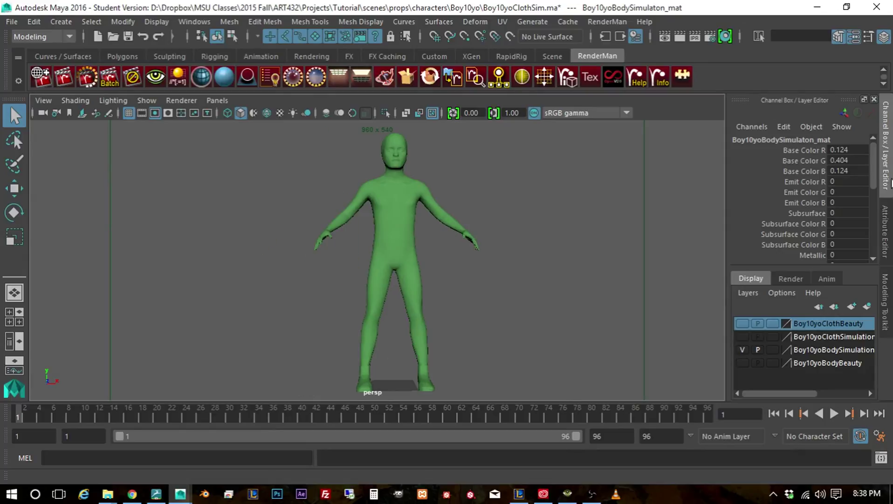
{"action": "left_click", "coordinate": [743, 349]}
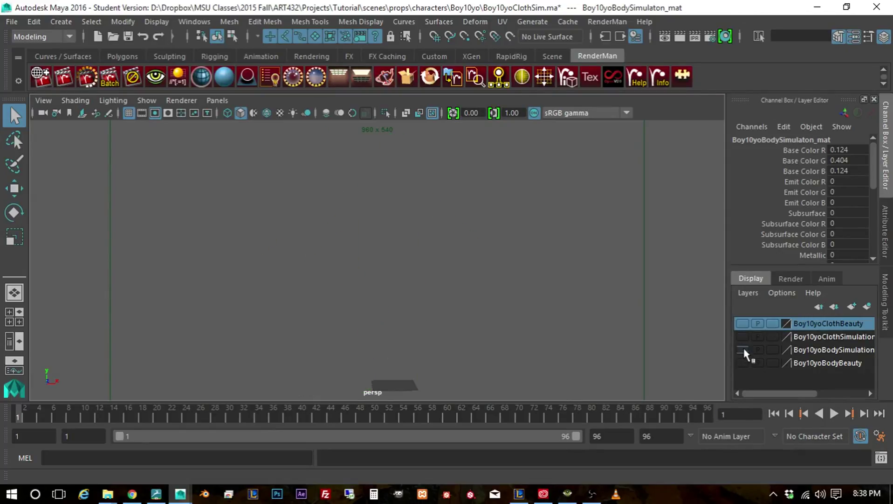
{"action": "left_click", "coordinate": [742, 336]}
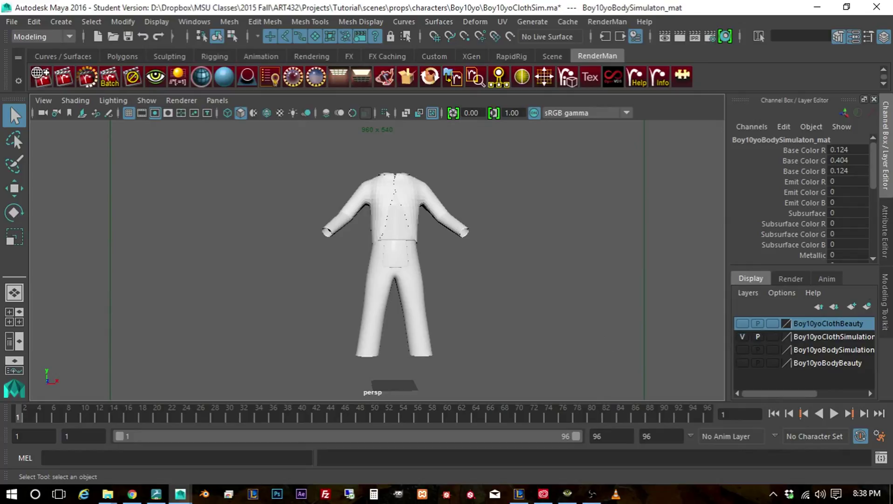
- Hide the Boy10yoVestSim and Boy10yoColarSim meshes in the Boy10yoClothesSimulation_grp group
{"action": "left_click_drag", "start_coordinate": [728, 133], "coordinate": [725, 77]}
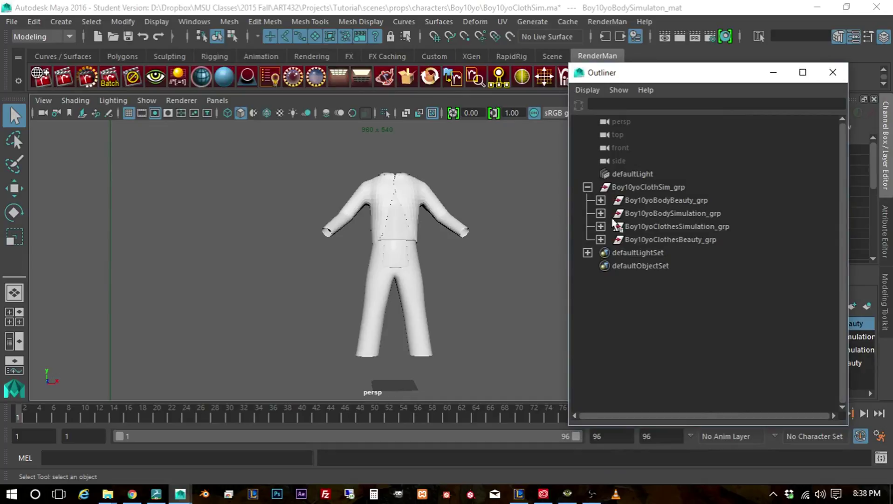
{"action": "left_click", "coordinate": [601, 227]}
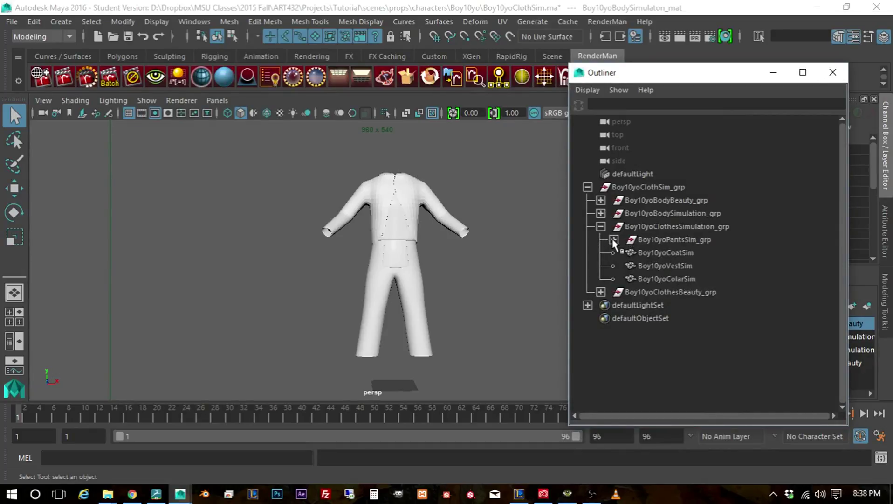
{"action": "left_click", "coordinate": [614, 239]}
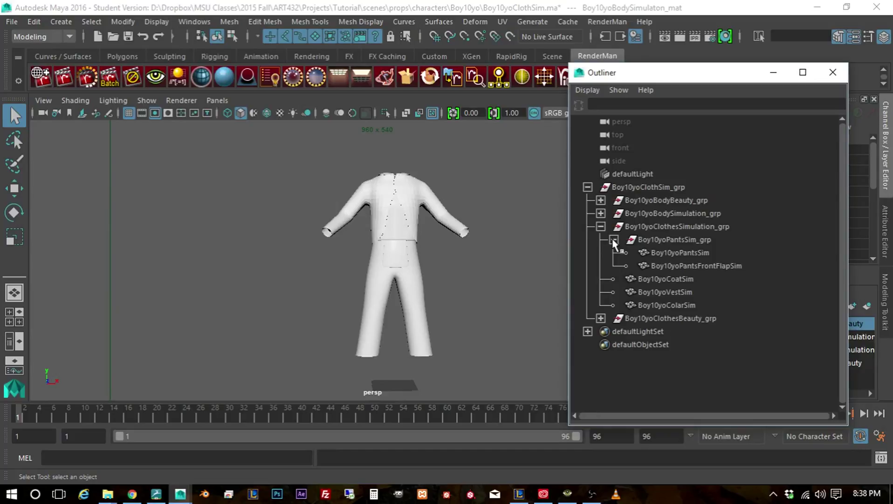
{"action": "left_click", "coordinate": [665, 280]}
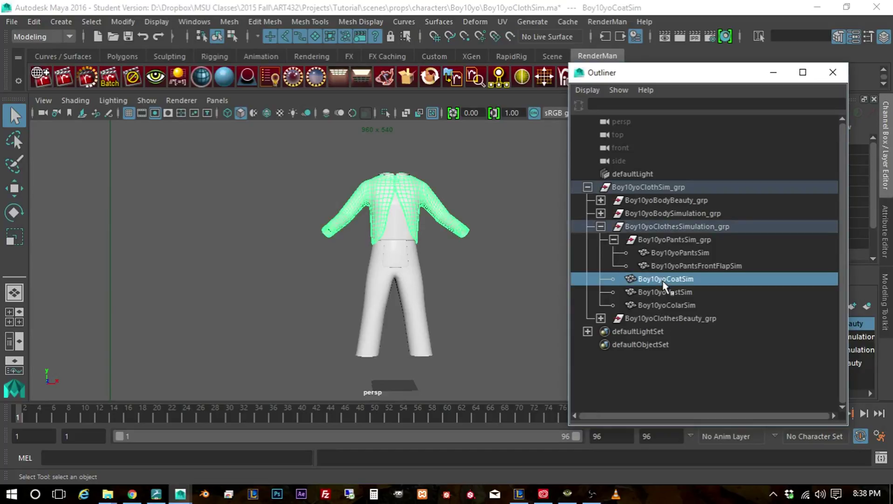
{"action": "left_click", "coordinate": [667, 292]}
{"action": "left_click", "coordinate": [666, 306], "text": "shift"}
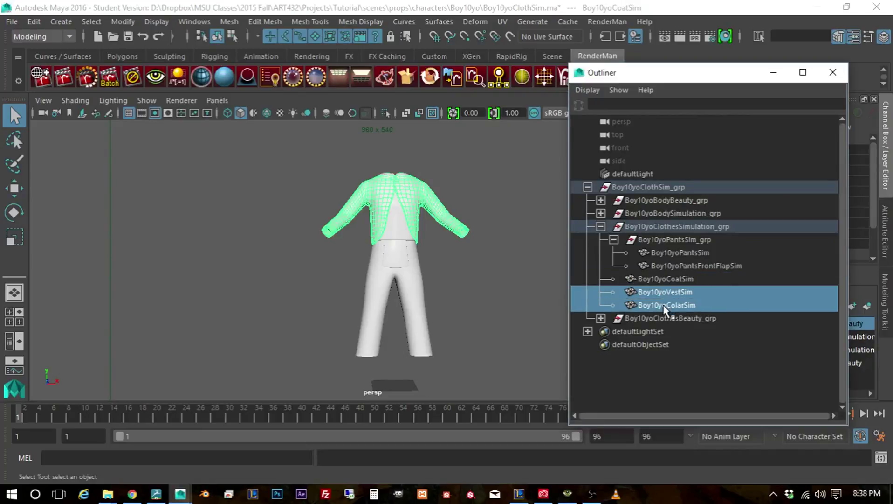
{"action": "key", "text": "h"}
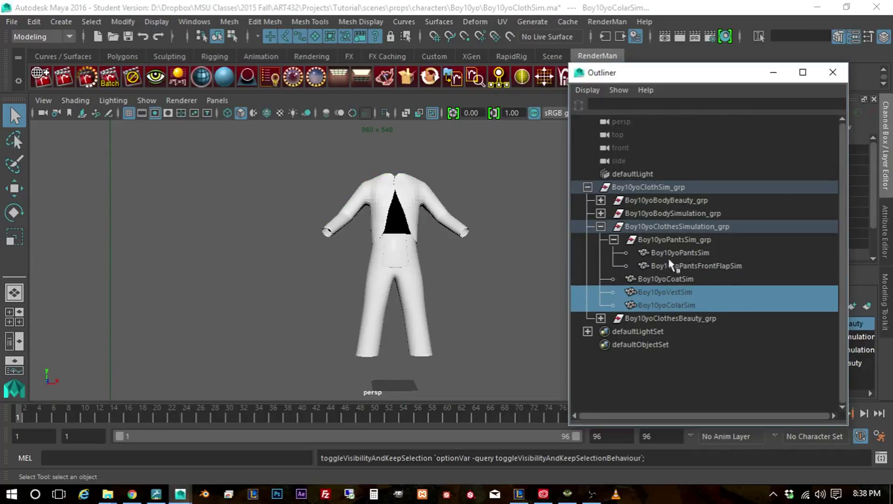
- Hide the Boy10yoPantsSim_grp group and collapse it in the scene hierarchy
{"action": "left_click", "coordinate": [671, 240]}
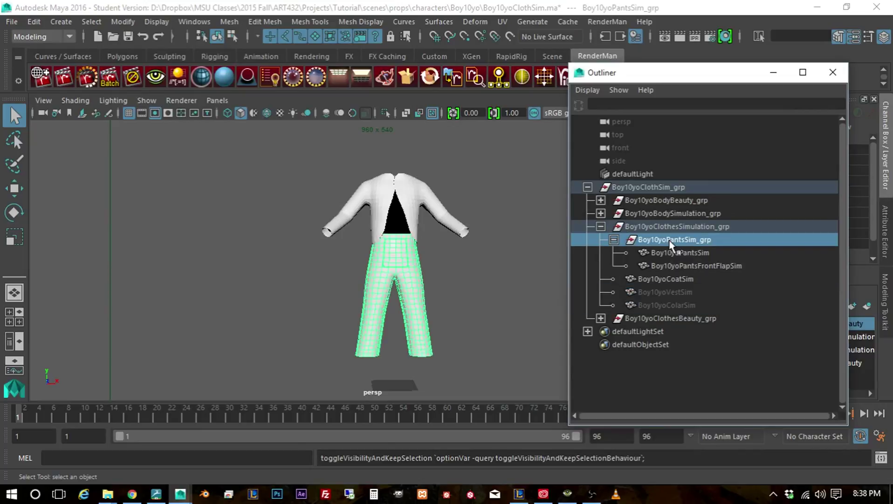
{"action": "key", "text": "h"}
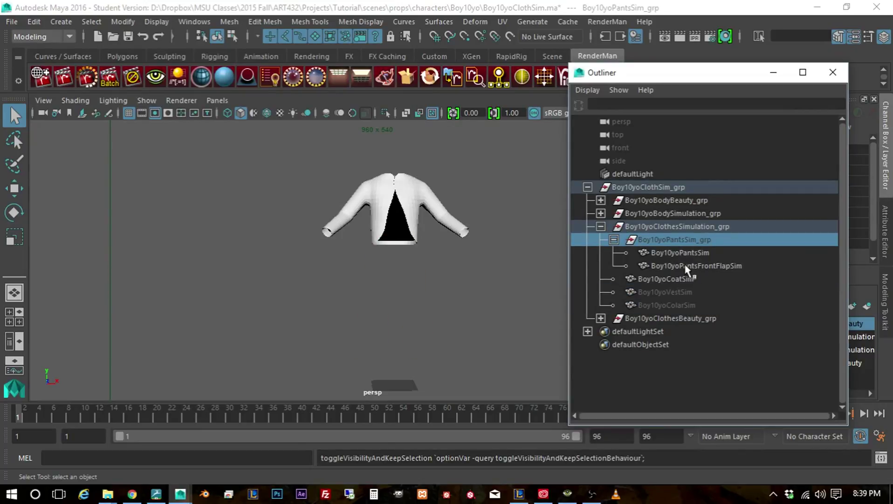
{"action": "left_click", "coordinate": [614, 240]}
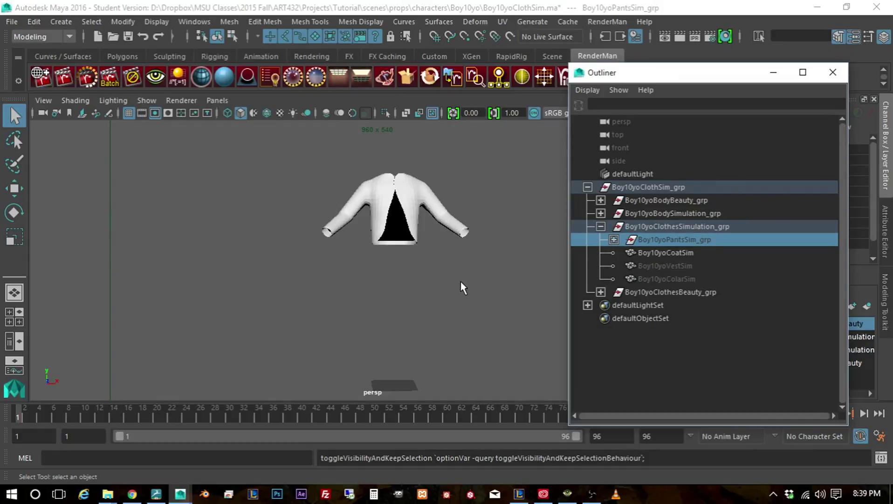
- Switch the Boy10yoCoatSim mesh to edge selection mode near its bottom hem
{"action": "scroll", "coordinate": [461, 282], "scroll_direction": "up", "scroll_amount": 4}
{"action": "left_click_drag", "start_coordinate": [426, 238], "coordinate": [303, 232], "text": "alt"}
{"action": "scroll", "coordinate": [410, 306], "scroll_direction": "up", "scroll_amount": 3}
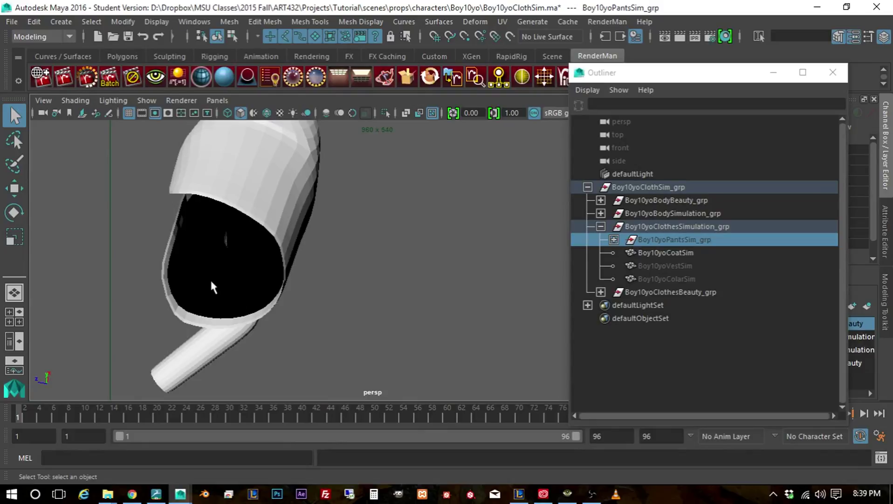
{"action": "left_click_drag", "start_coordinate": [208, 274], "coordinate": [326, 290], "text": "alt"}
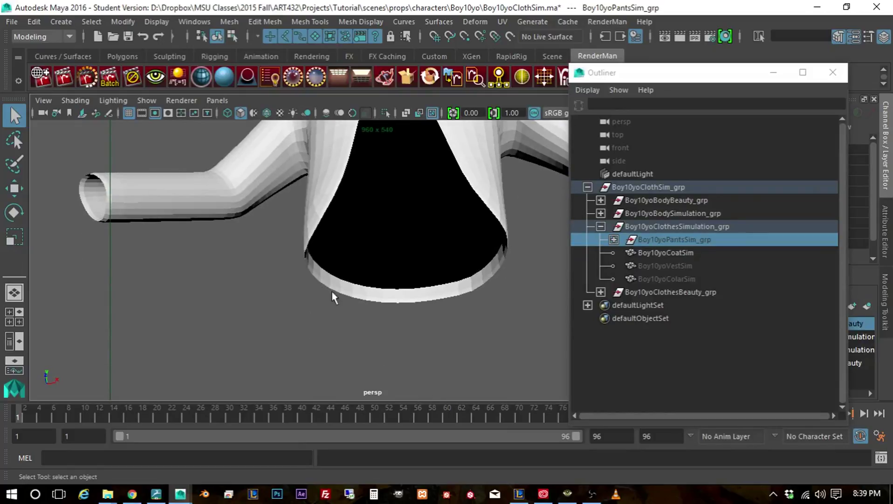
{"action": "mouse_move", "coordinate": [449, 285]}
{"action": "left_mouse_down", "text": "alt"}
{"action": "mouse_move", "coordinate": [419, 269]}
{"action": "mouse_move", "coordinate": [415, 294]}
{"action": "mouse_move", "coordinate": [446, 291]}
{"action": "left_mouse_up", "text": "alt"}
{"action": "scroll", "coordinate": [425, 293], "scroll_direction": "up", "scroll_amount": 5}
{"action": "right_click", "coordinate": [444, 290]}
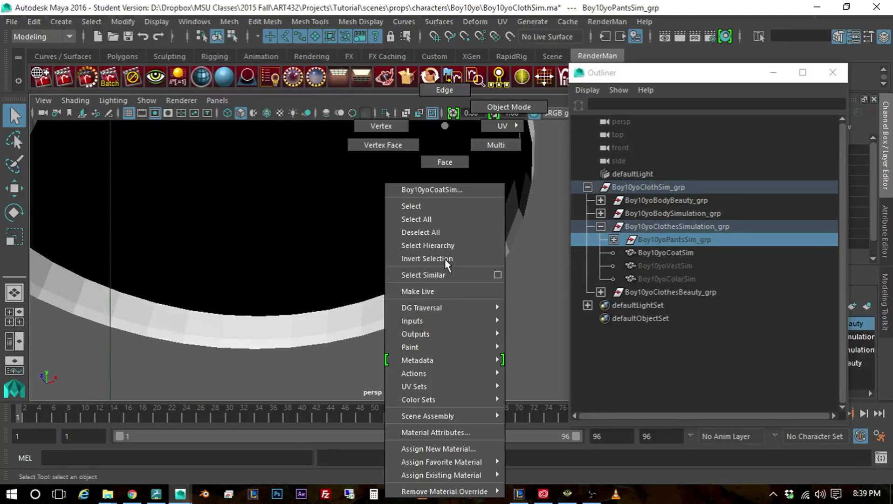
{"action": "left_click", "coordinate": [445, 90]}
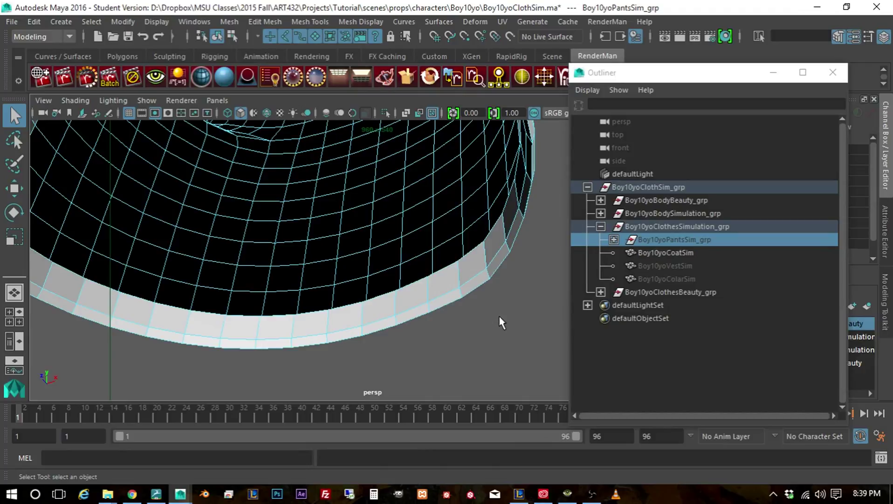
- Select the edge loop running around the coat's hem just above its bottom border
{"action": "left_click_drag", "start_coordinate": [498, 317], "coordinate": [461, 307], "text": "alt"}
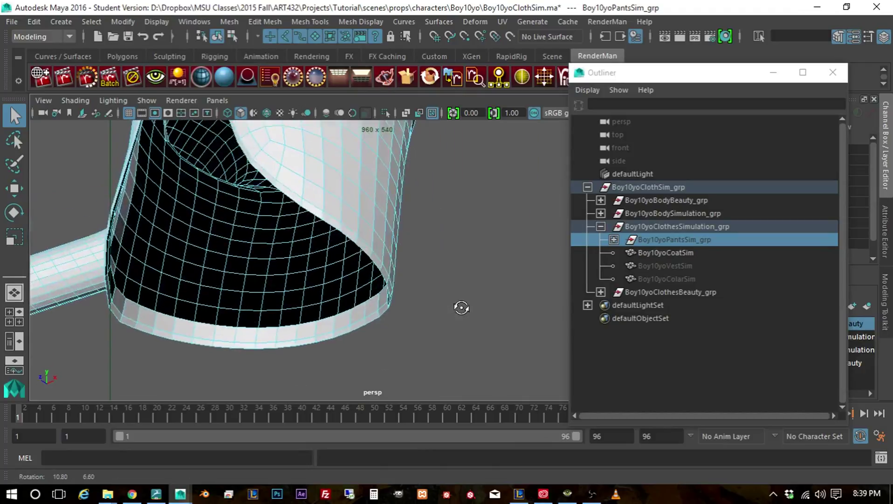
{"action": "left_click_drag", "start_coordinate": [383, 280], "coordinate": [424, 309], "text": "alt"}
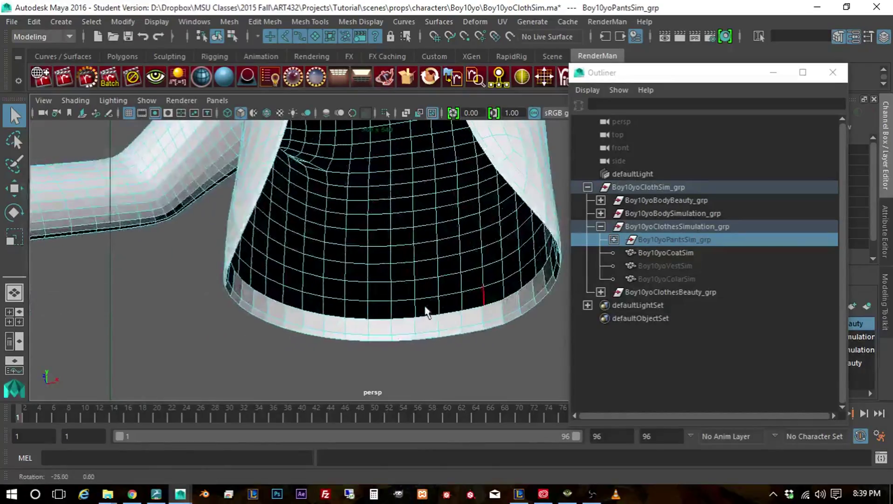
{"action": "left_click", "coordinate": [475, 325]}
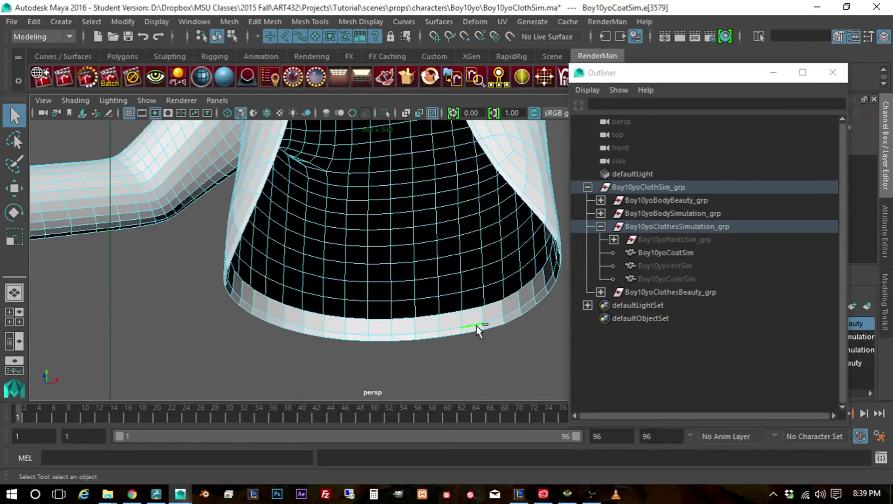
{"action": "double_click", "coordinate": [477, 326]}
{"action": "scroll", "coordinate": [468, 334], "scroll_direction": "down", "scroll_amount": 5}
{"action": "left_click_drag", "start_coordinate": [487, 276], "coordinate": [523, 285], "text": "alt"}
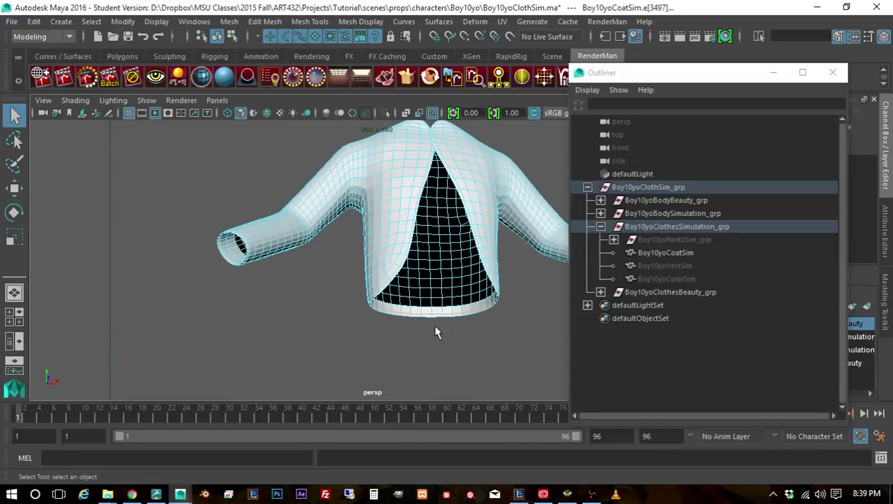
- Convert the selected hem edge loop to its adjoining faces and delete those inner hem faces from the coat
{"action": "right_click_drag", "start_coordinate": [454, 312], "coordinate": [463, 385], "text": "ctrl"}
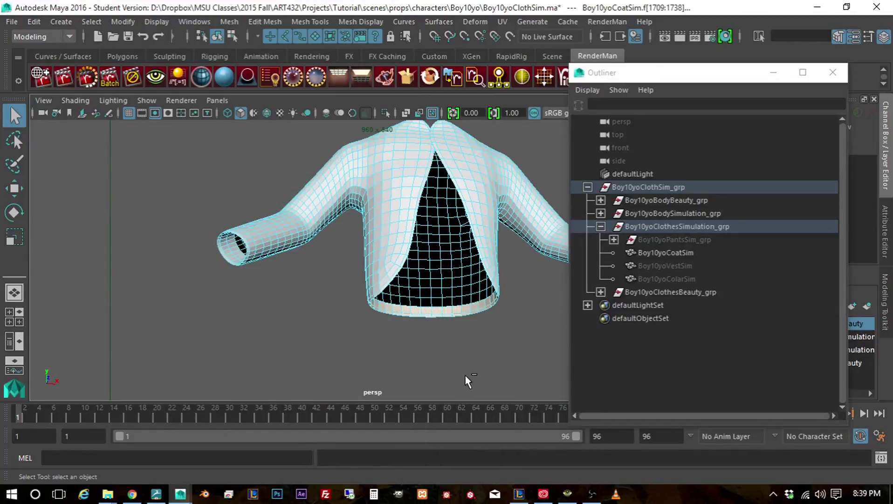
{"action": "left_click", "coordinate": [476, 345]}
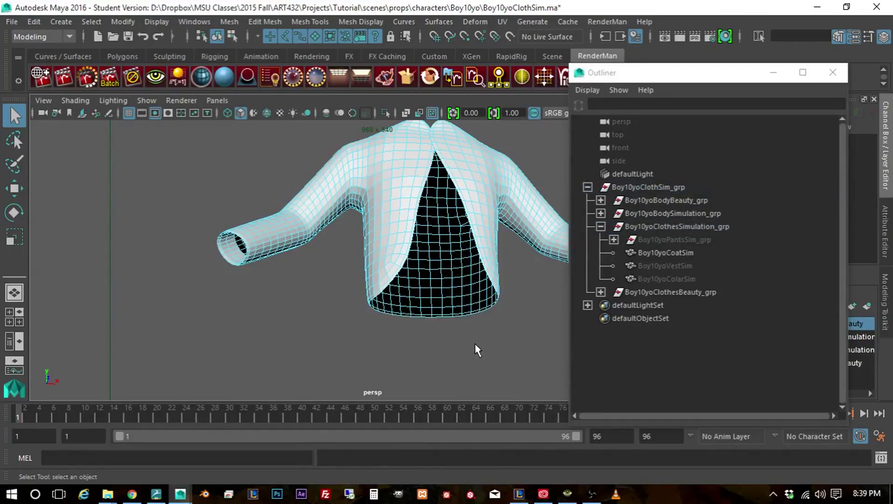
- Delete the two rings of inward-folded faces inside the cuff of the coat's left sleeve
{"action": "scroll", "coordinate": [475, 346], "scroll_direction": "up", "scroll_amount": 5}
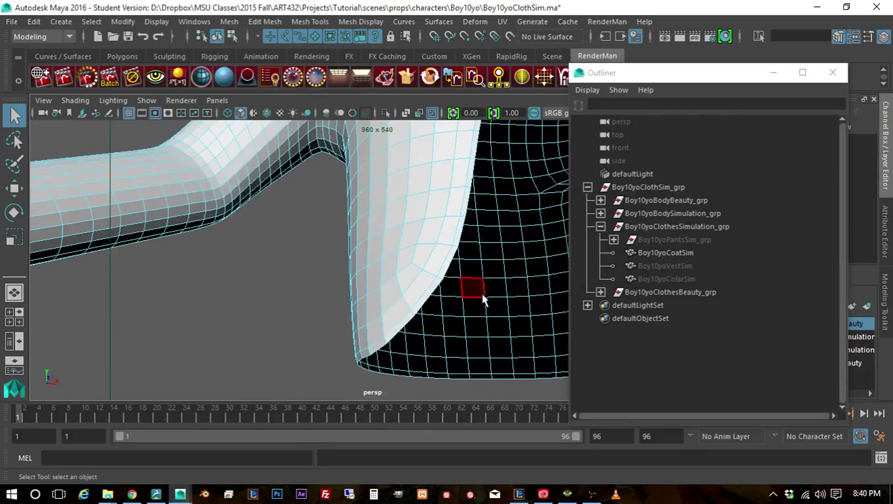
{"action": "left_click_drag", "start_coordinate": [481, 291], "coordinate": [467, 346], "text": "alt"}
{"action": "left_click_drag", "start_coordinate": [465, 329], "coordinate": [387, 299], "text": "alt"}
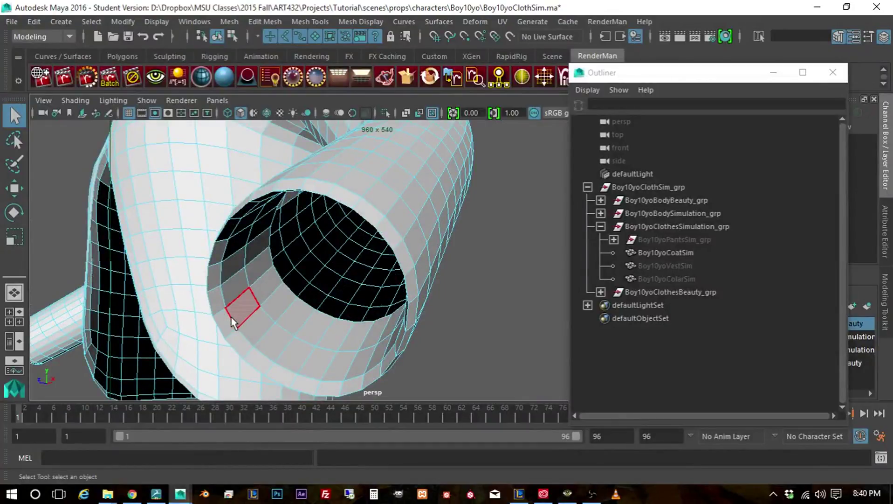
{"action": "right_click_drag", "start_coordinate": [236, 317], "coordinate": [229, 91]}
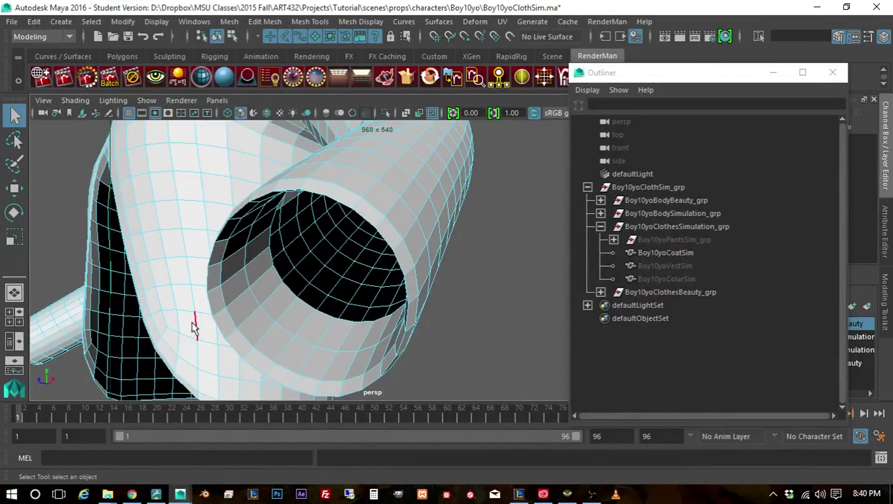
{"action": "left_click", "coordinate": [232, 320]}
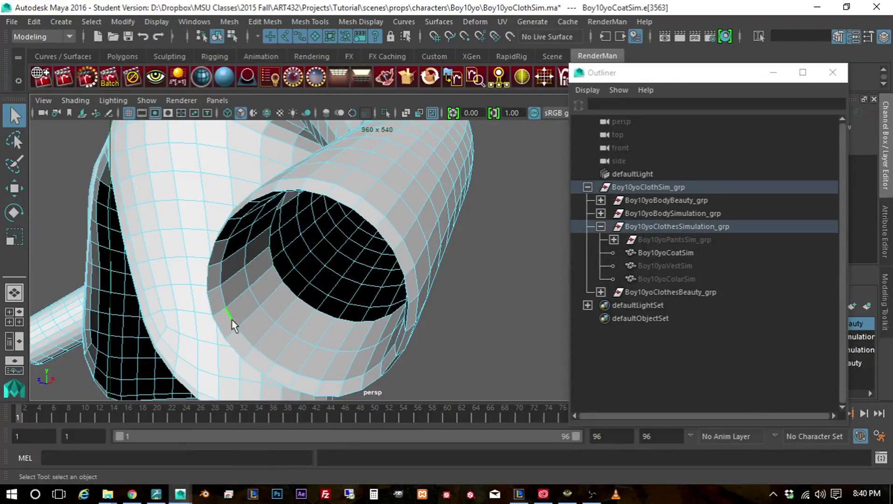
{"action": "double_click", "coordinate": [232, 320]}
{"action": "right_click_drag", "start_coordinate": [231, 320], "coordinate": [230, 389], "text": "ctrl"}
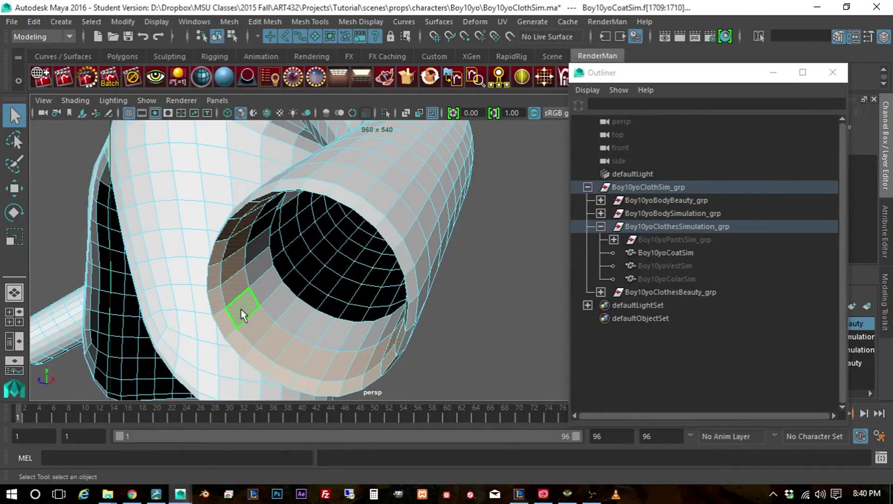
{"action": "key", "text": "Delete"}
{"action": "double_click", "coordinate": [265, 278]}
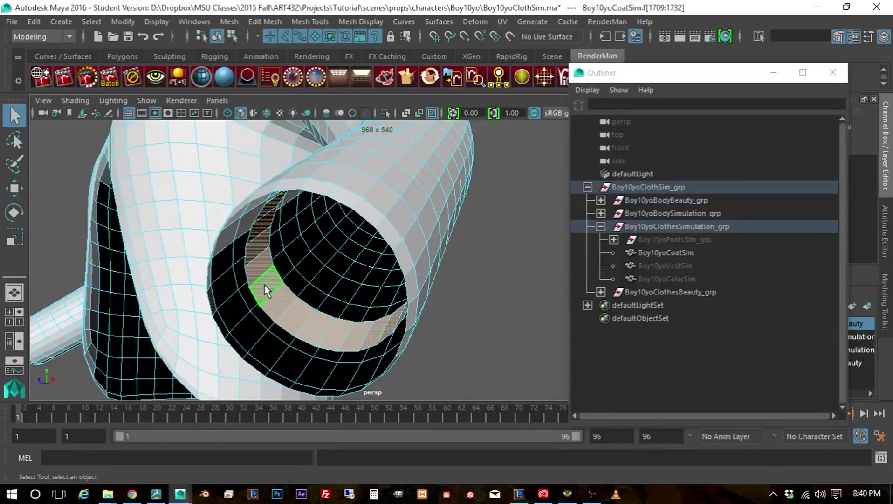
{"action": "key", "text": "Delete"}
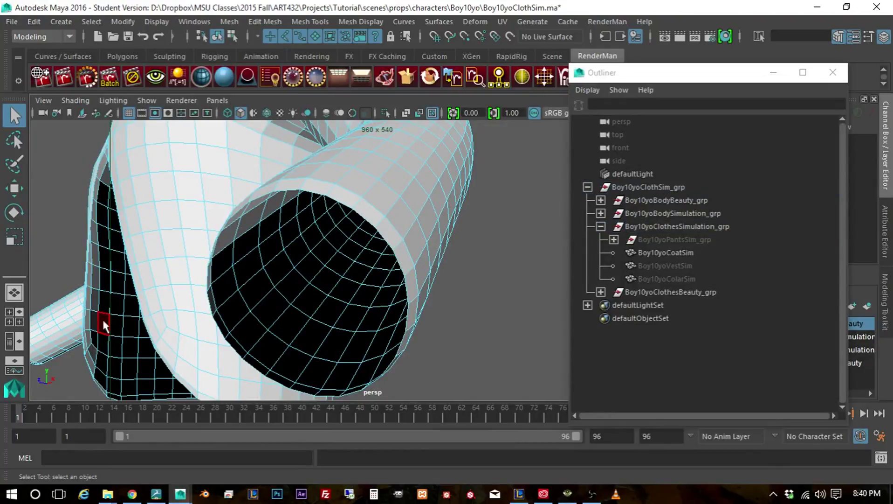
- Delete the two rings of inward-folded faces inside the cuff of the coat's right sleeve
{"action": "left_click_drag", "start_coordinate": [52, 332], "coordinate": [209, 321], "text": "alt"}
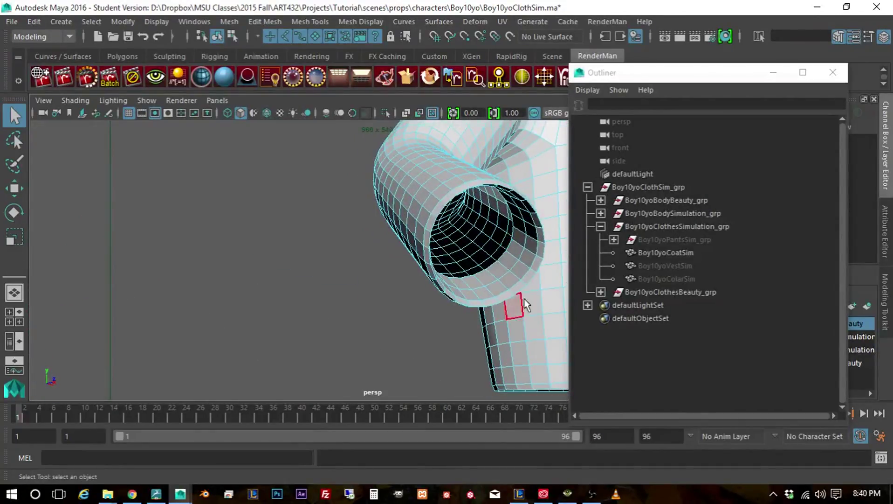
{"action": "right_click", "coordinate": [532, 267]}
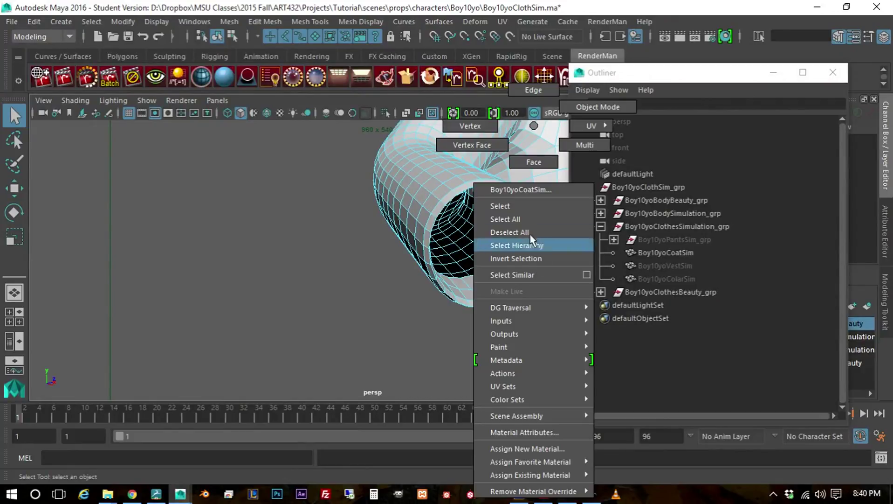
{"action": "left_click", "coordinate": [542, 83]}
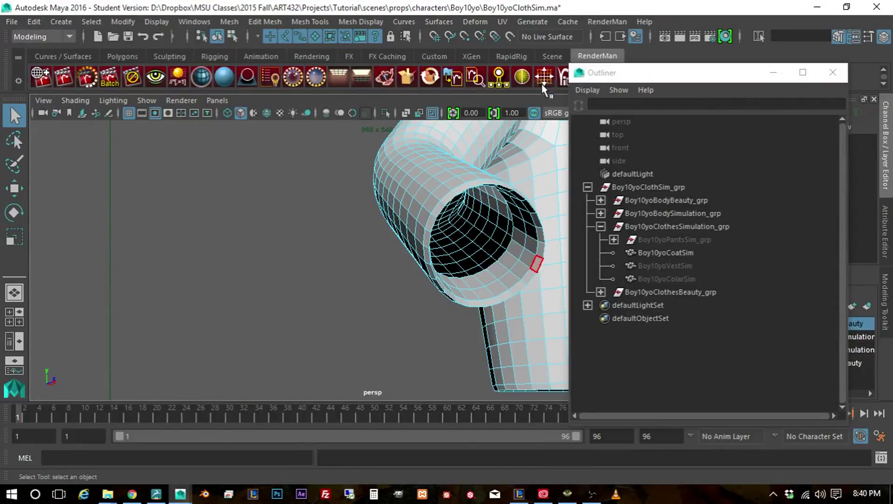
{"action": "left_click", "coordinate": [533, 261]}
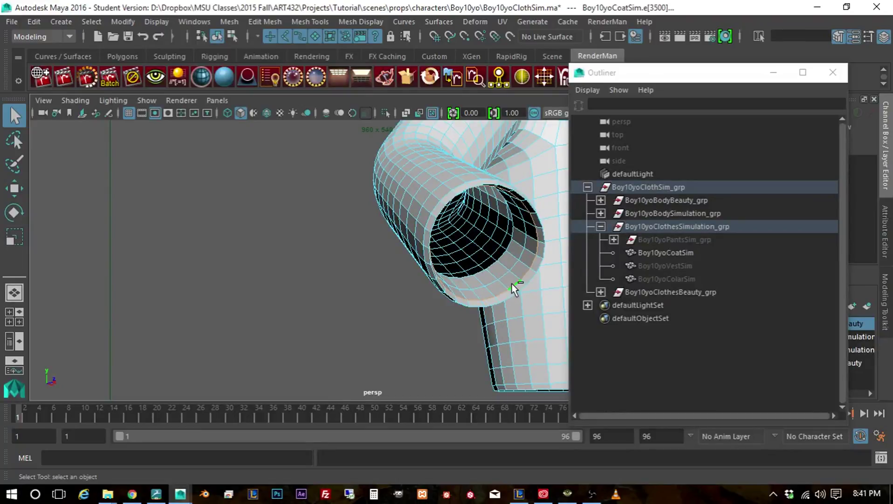
{"action": "right_click_drag", "start_coordinate": [512, 284], "coordinate": [512, 364], "text": "shift"}
{"action": "key", "text": "Delete"}
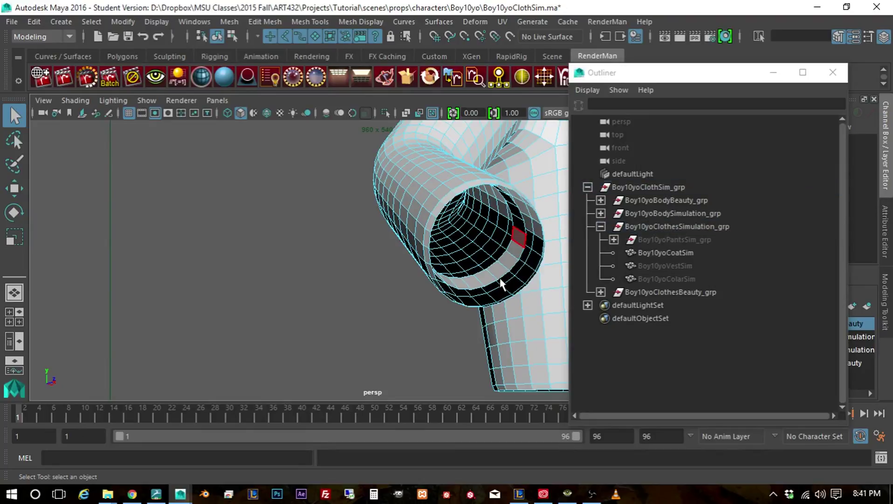
{"action": "double_click", "coordinate": [498, 268]}
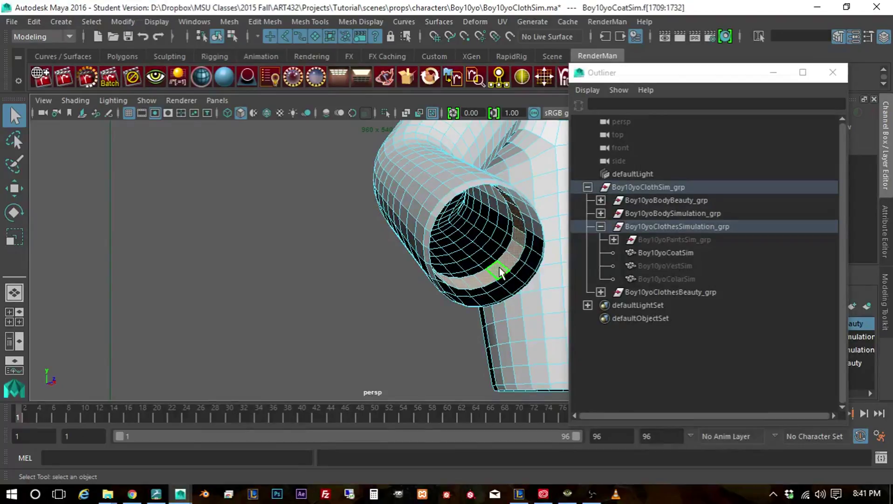
{"action": "key", "text": "Delete"}
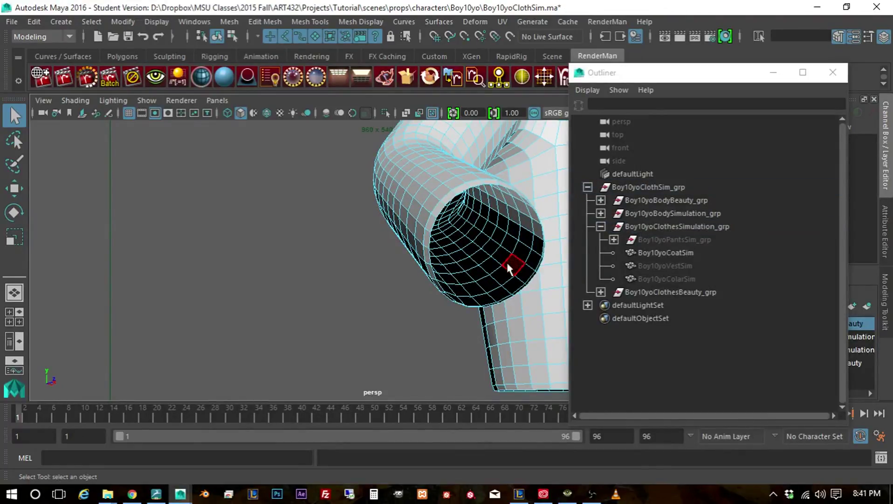
- Return the coat to object mode and hide the Boy10yoCoatSim mesh
{"action": "key", "text": "f"}
{"action": "left_click_drag", "start_coordinate": [530, 252], "coordinate": [448, 284], "text": "alt"}
{"action": "scroll", "coordinate": [435, 298], "scroll_direction": "up", "scroll_amount": 3}
{"action": "right_click_drag", "start_coordinate": [447, 256], "coordinate": [512, 108]}
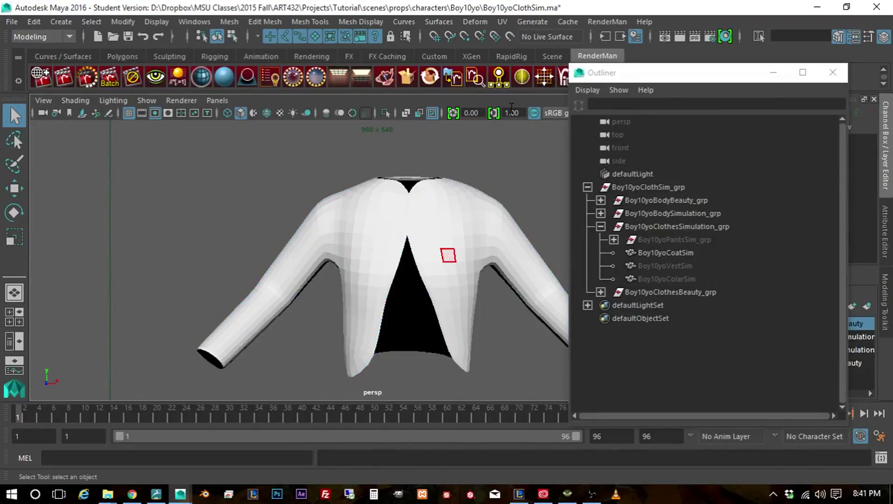
{"action": "left_click", "coordinate": [658, 254]}
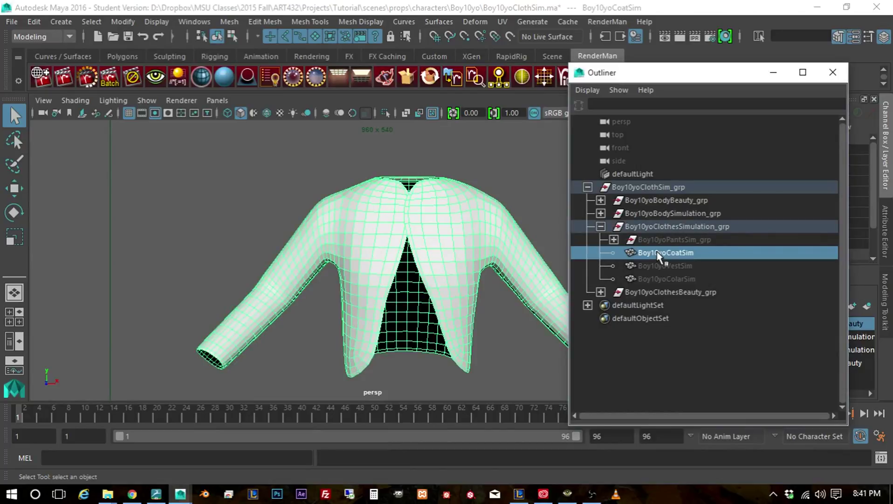
{"action": "key", "text": "h"}
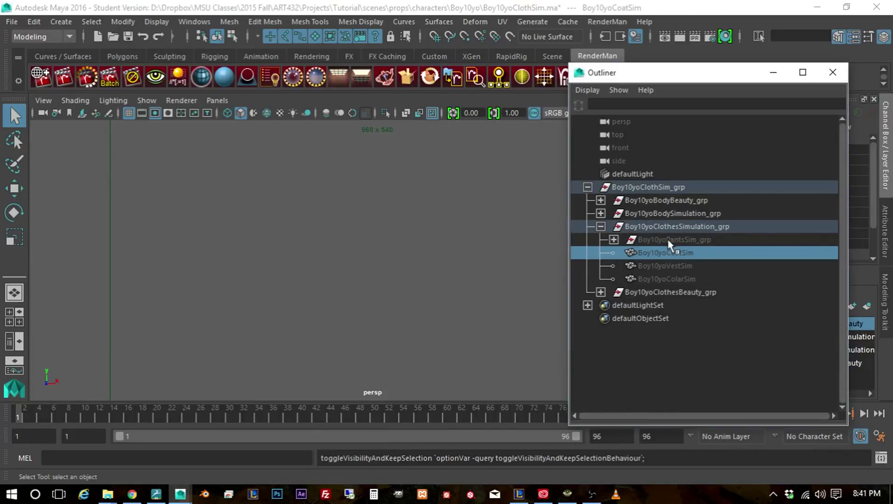
- Expand the Boy10yoPantsSim_grp group, make it visible and frame the pants in the view
{"action": "left_click", "coordinate": [670, 239]}
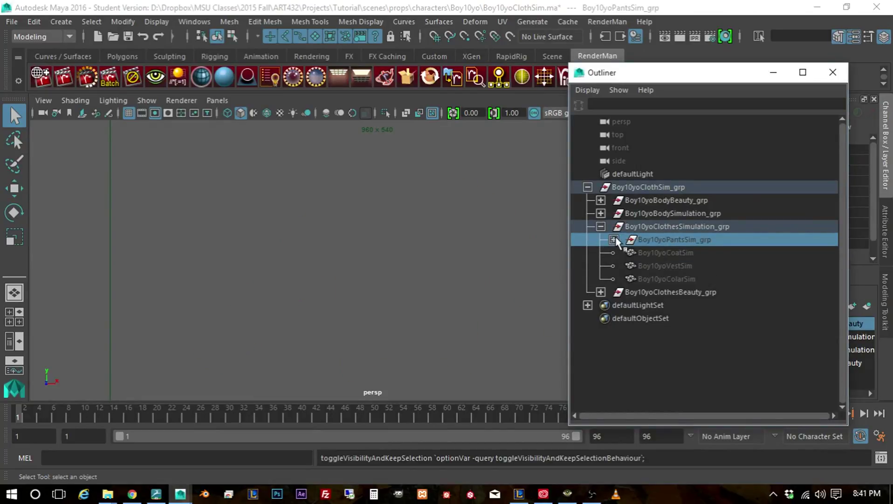
{"action": "left_click", "coordinate": [614, 239]}
{"action": "key", "text": "h"}
{"action": "left_click", "coordinate": [678, 253]}
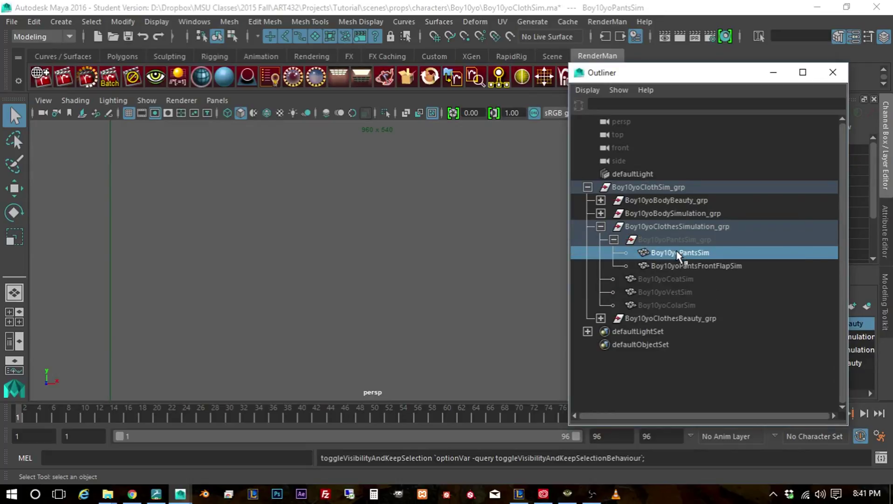
{"action": "left_click", "coordinate": [679, 239]}
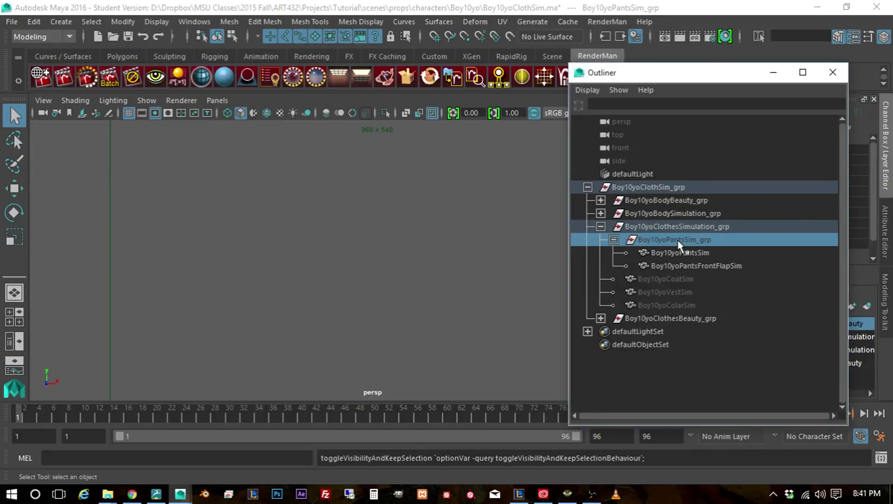
{"action": "key", "text": "h"}
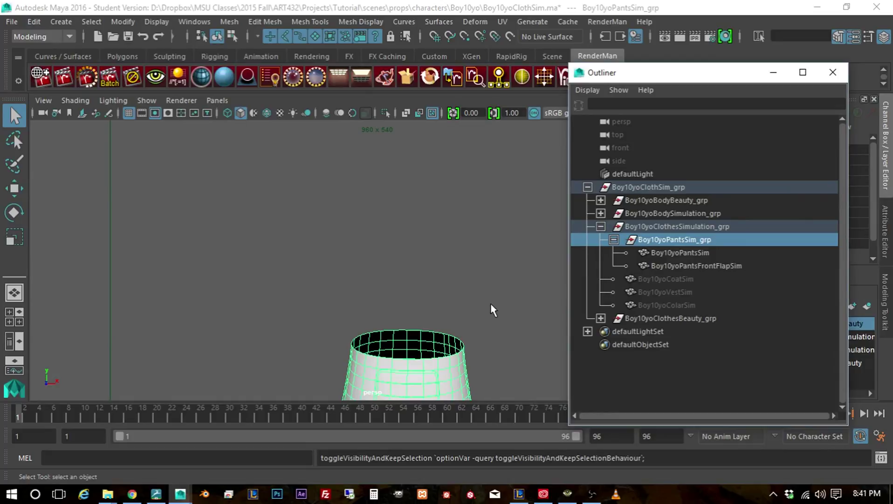
{"action": "key", "text": "f"}
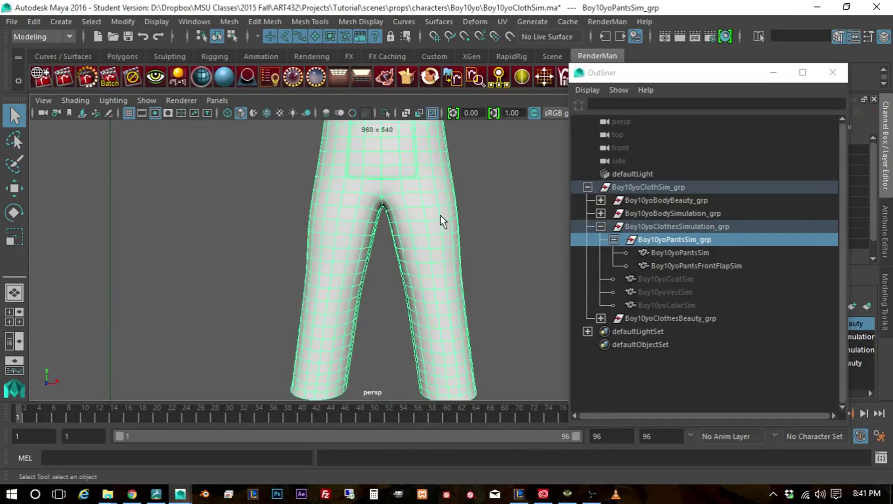
- Hide Boy10yoPantsSim temporarily and examine the front flap mesh from the front and behind
{"action": "left_click_drag", "start_coordinate": [441, 219], "coordinate": [391, 199], "text": "alt"}
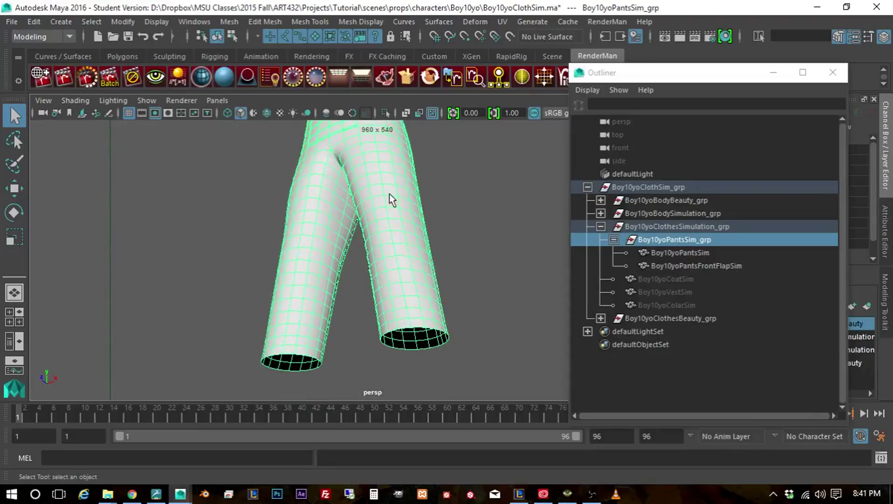
{"action": "left_click_drag", "start_coordinate": [410, 229], "coordinate": [436, 262], "text": "alt"}
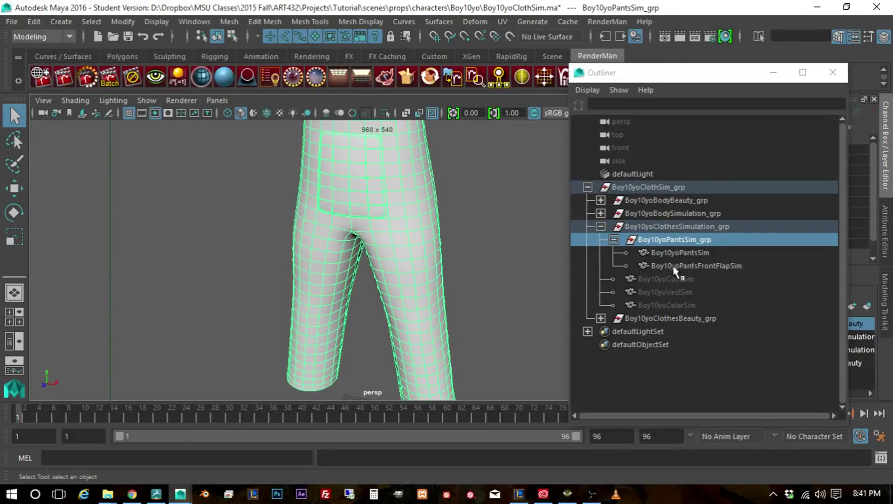
{"action": "left_click", "coordinate": [677, 253]}
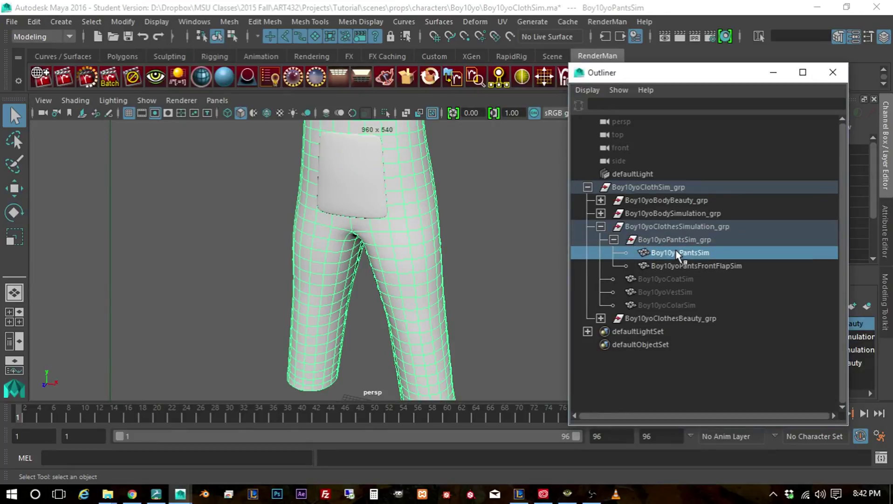
{"action": "key", "text": "ctrl+h"}
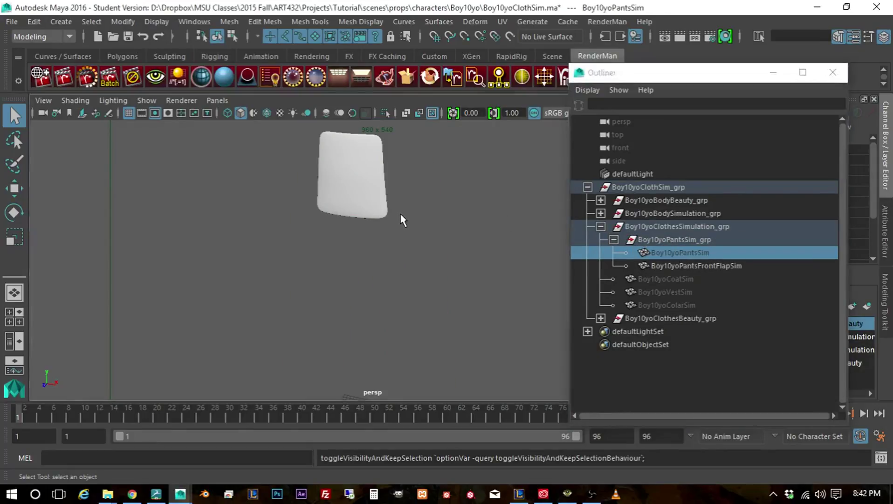
{"action": "left_click_drag", "start_coordinate": [402, 220], "coordinate": [225, 211], "text": "alt"}
{"action": "middle_click_drag", "start_coordinate": [389, 245], "coordinate": [413, 321], "text": "alt"}
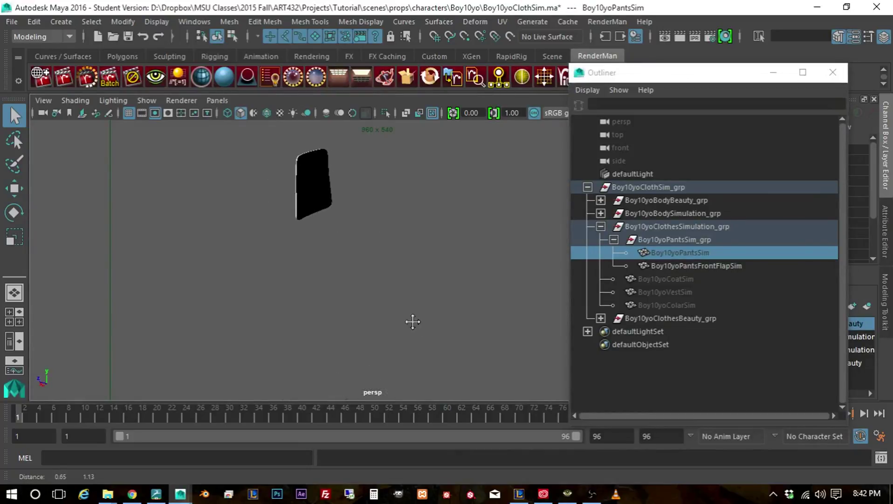
{"action": "left_click_drag", "start_coordinate": [341, 247], "coordinate": [440, 240], "text": "alt"}
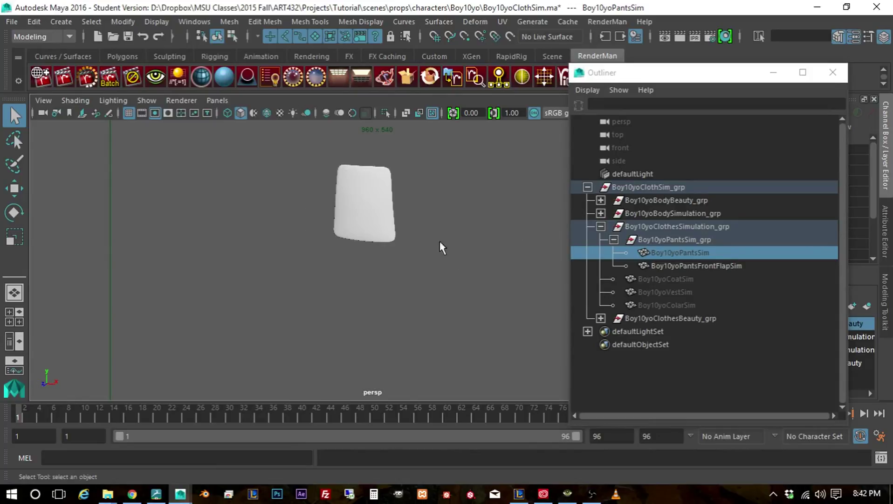
{"action": "scroll", "coordinate": [421, 245], "scroll_direction": "up", "scroll_amount": 6}
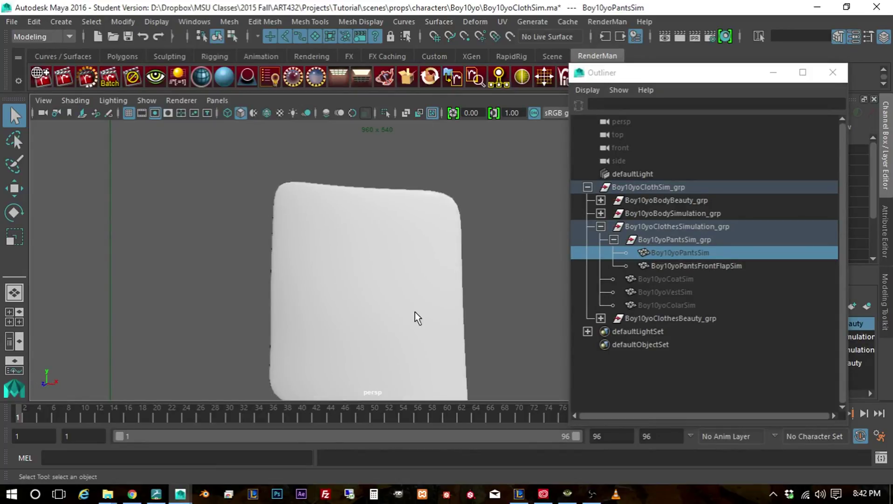
{"action": "left_click_drag", "start_coordinate": [418, 317], "coordinate": [429, 275], "text": "alt"}
{"action": "scroll", "coordinate": [430, 285], "scroll_direction": "down", "scroll_amount": 3}
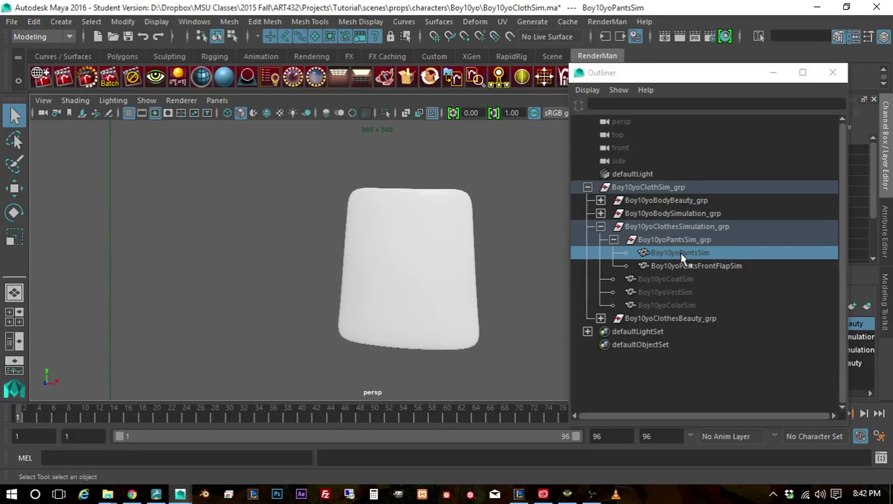
- Hide the Boy10yoPantsFrontFlapSim mesh and show the Boy10yoPantsSim mesh
{"action": "left_click", "coordinate": [684, 266]}
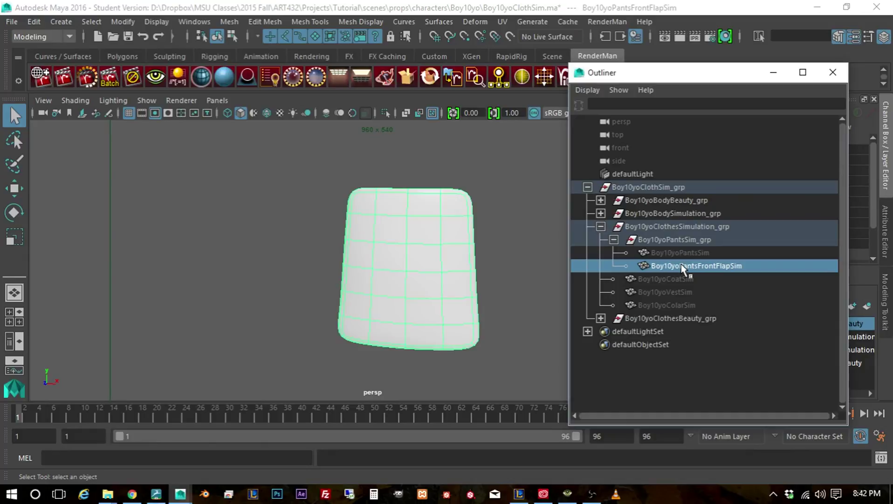
{"action": "key", "text": "h"}
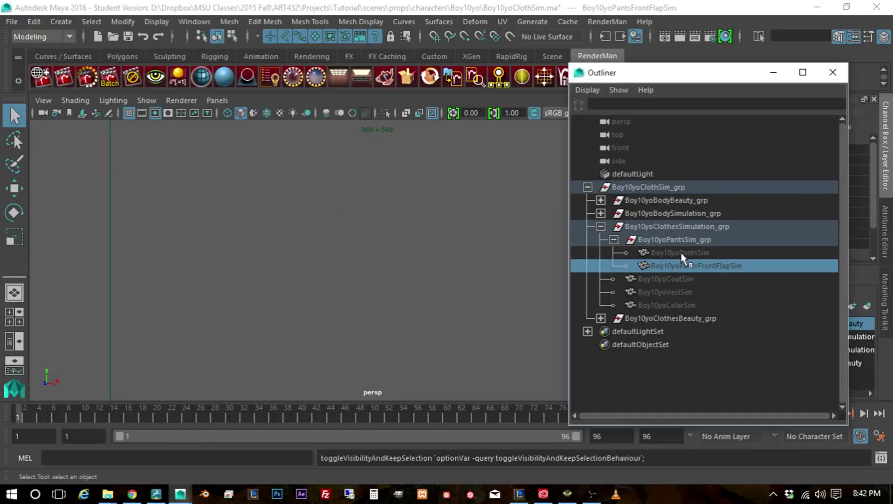
{"action": "left_click", "coordinate": [682, 254]}
{"action": "key", "text": "h"}
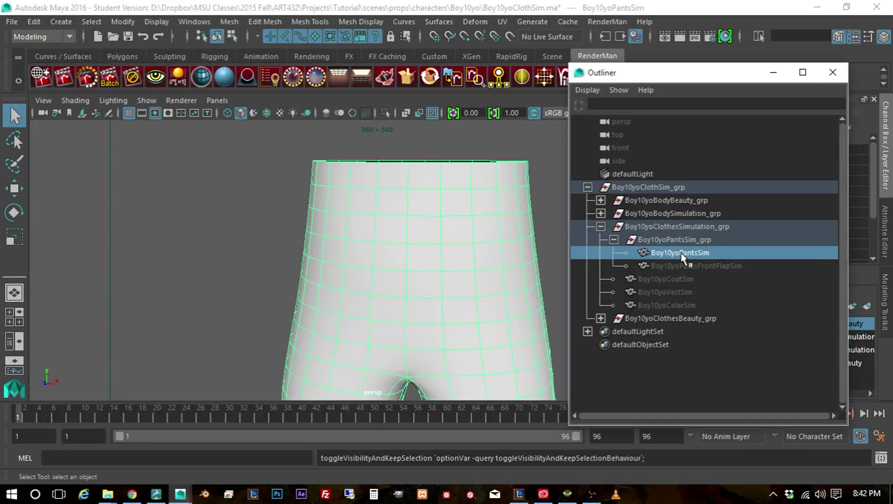
- Delete Boy10yoPantsFrontFlapSim and the Boy10yoPantsSim_grp group, moving Boy10yoPantsSim directly under Boy10yoClothesSimulation_grp
{"action": "left_click", "coordinate": [713, 266]}
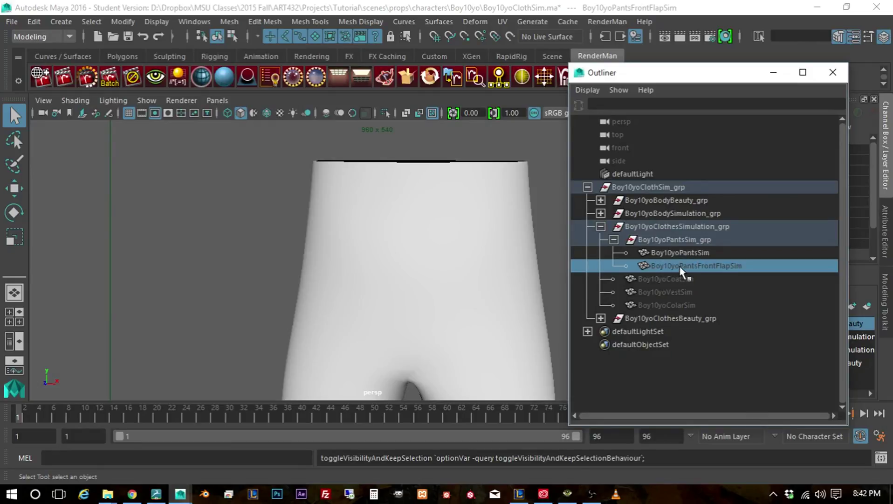
{"action": "key", "text": "Delete"}
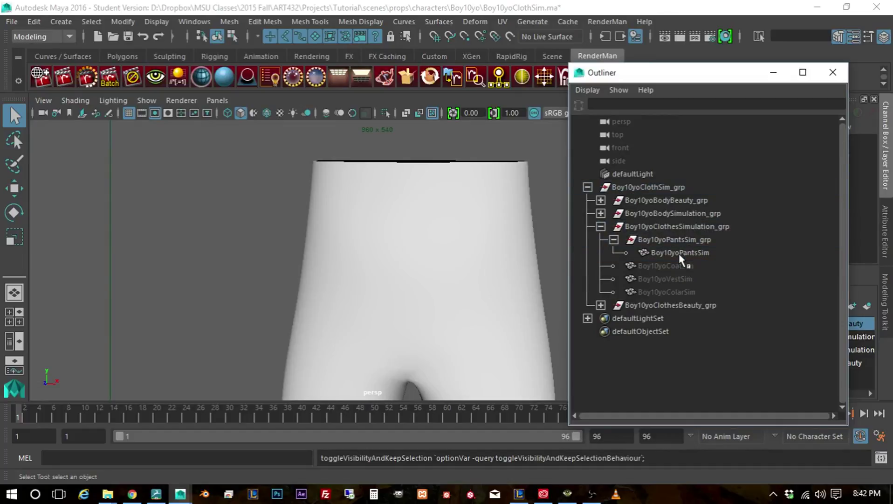
{"action": "left_click", "coordinate": [681, 255]}
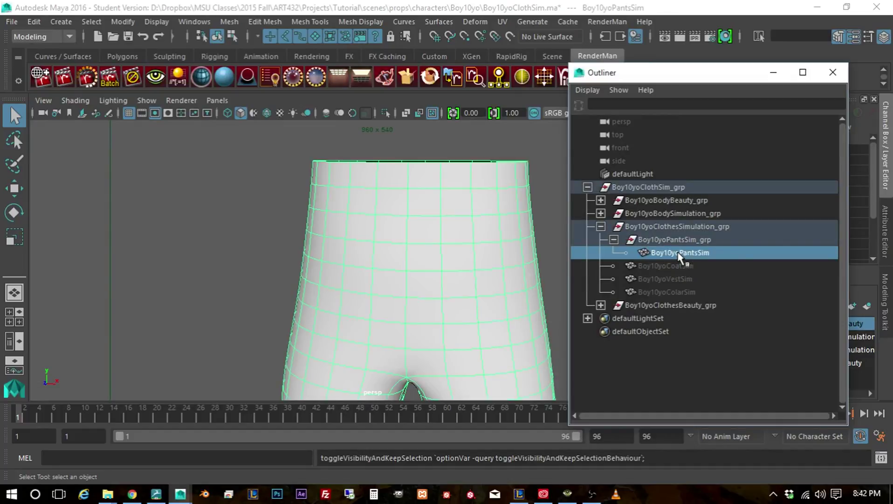
{"action": "middle_click_drag", "start_coordinate": [678, 252], "coordinate": [676, 235]}
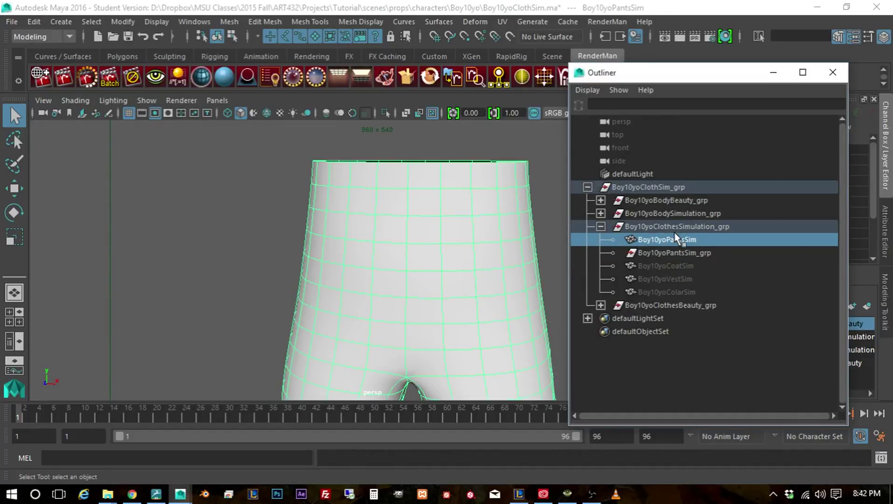
{"action": "left_click", "coordinate": [669, 253]}
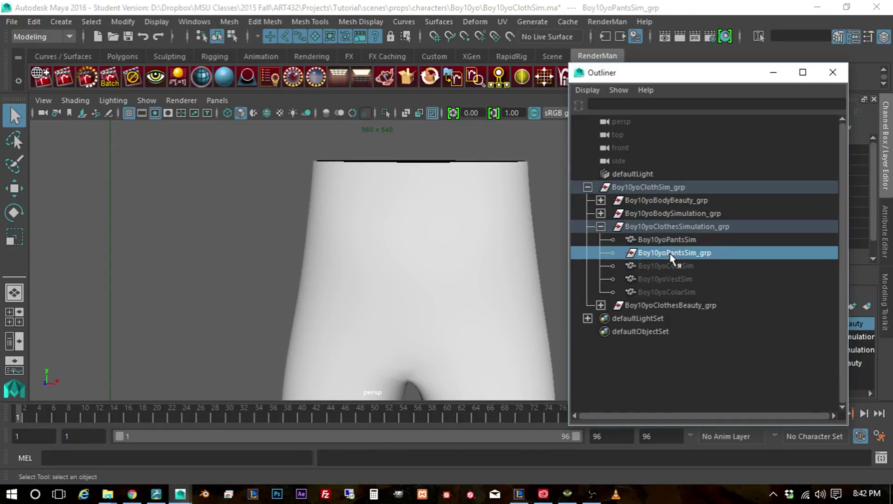
{"action": "key", "text": "Delete"}
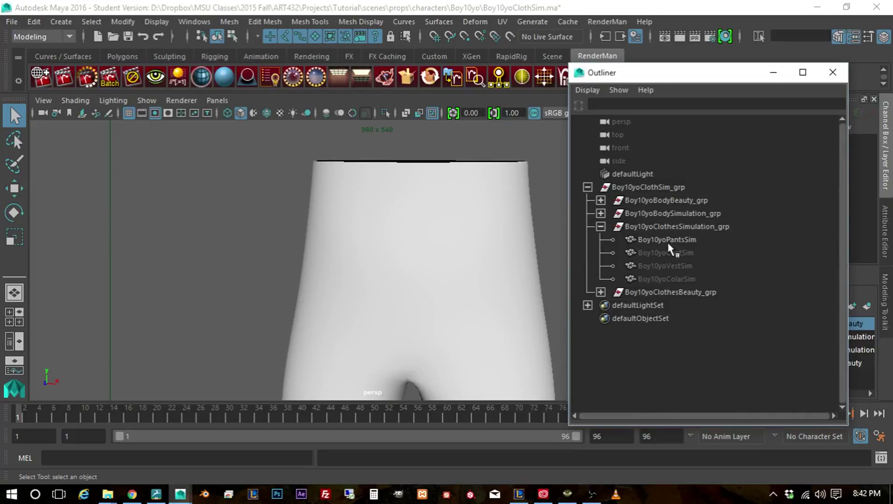
- Hide the Boy10yoPantsSim mesh, then show Boy10yoVestSim and frame it in the view
{"action": "left_click", "coordinate": [669, 240]}
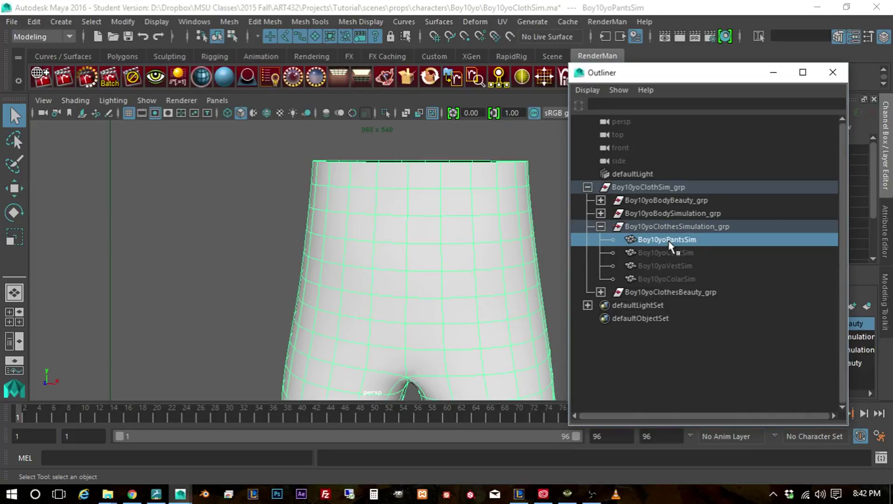
{"action": "key", "text": "ctrl+h"}
{"action": "left_click", "coordinate": [675, 267]}
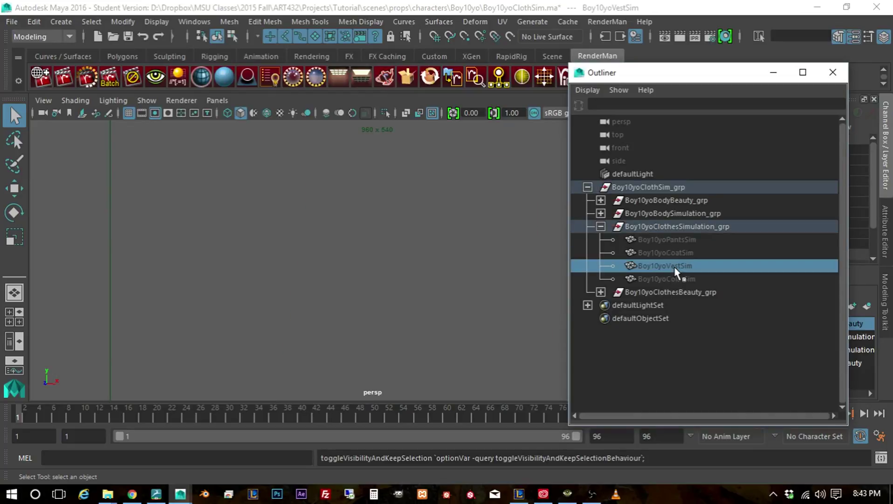
{"action": "key", "text": "ctrl+h"}
{"action": "key", "text": "f"}
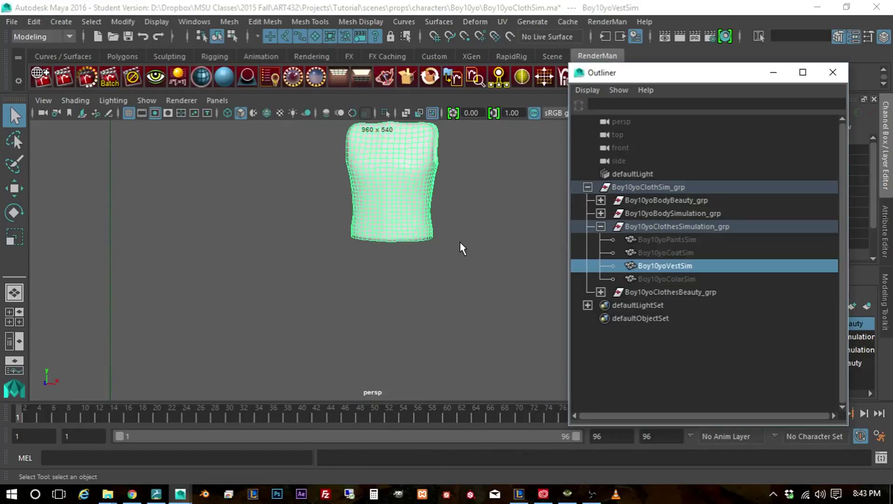
- Select an edge loop on the vest's armhole rim, try converting it to faces, and return to edge selection
{"action": "left_click_drag", "start_coordinate": [471, 206], "coordinate": [471, 259], "text": "alt"}
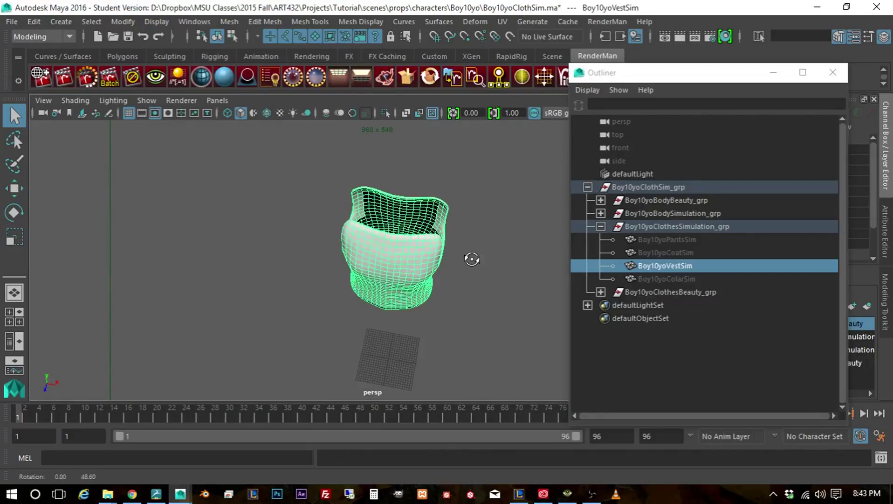
{"action": "scroll", "coordinate": [436, 272], "scroll_direction": "up", "scroll_amount": 4}
{"action": "scroll", "coordinate": [437, 268], "scroll_direction": "up", "scroll_amount": 2}
{"action": "left_click_drag", "start_coordinate": [435, 219], "coordinate": [339, 289], "text": "alt"}
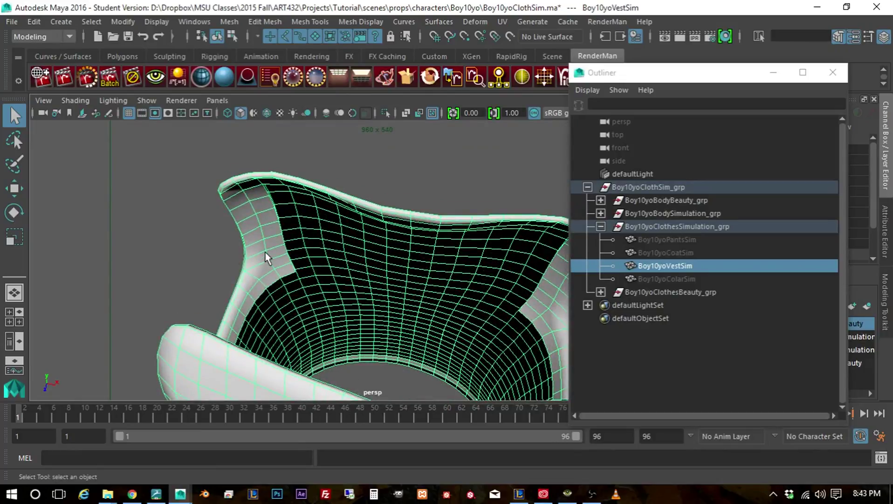
{"action": "mouse_move", "coordinate": [255, 256]}
{"action": "left_mouse_down", "text": "alt"}
{"action": "mouse_move", "coordinate": [307, 249]}
{"action": "mouse_move", "coordinate": [323, 235]}
{"action": "mouse_move", "coordinate": [272, 255]}
{"action": "left_mouse_up", "text": "alt"}
{"action": "right_click_drag", "start_coordinate": [291, 252], "coordinate": [300, 99]}
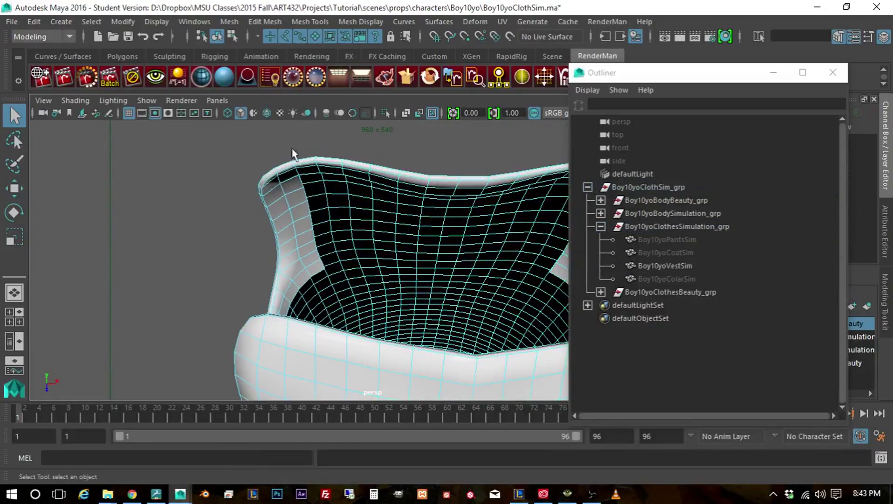
{"action": "left_click", "coordinate": [280, 252]}
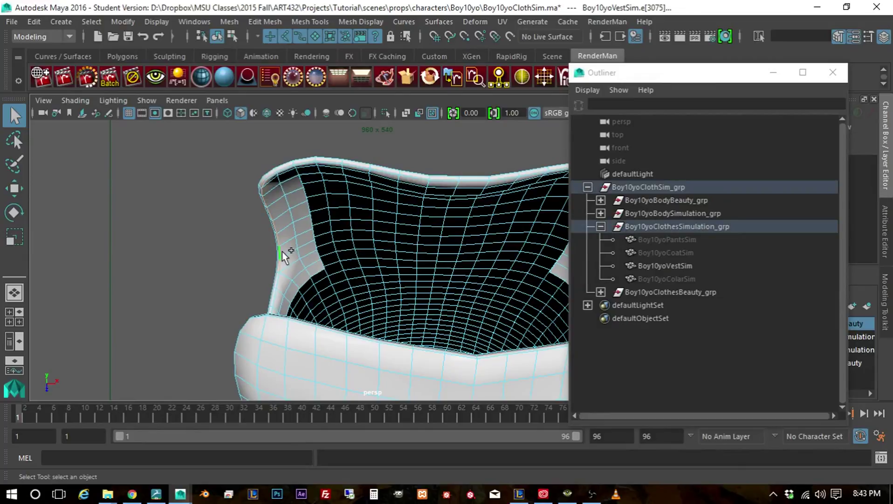
{"action": "right_click_drag", "start_coordinate": [282, 251], "coordinate": [290, 327], "text": "ctrl"}
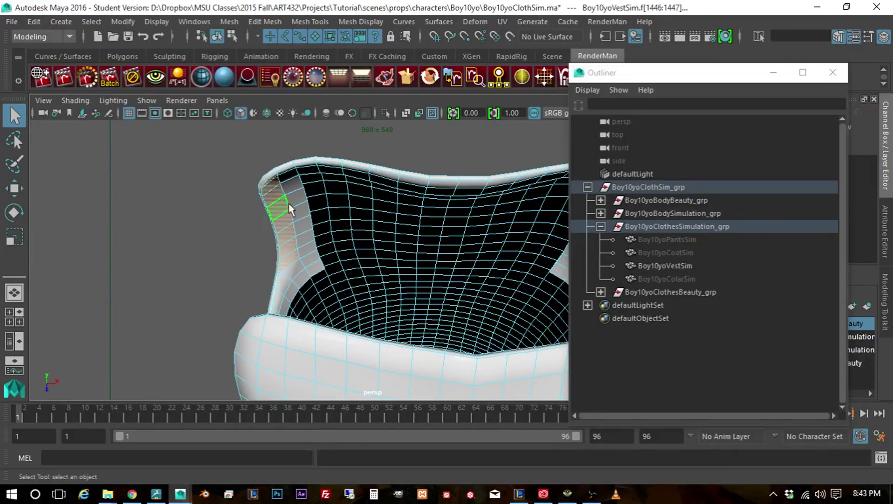
{"action": "right_click_drag", "start_coordinate": [277, 213], "coordinate": [286, 89]}
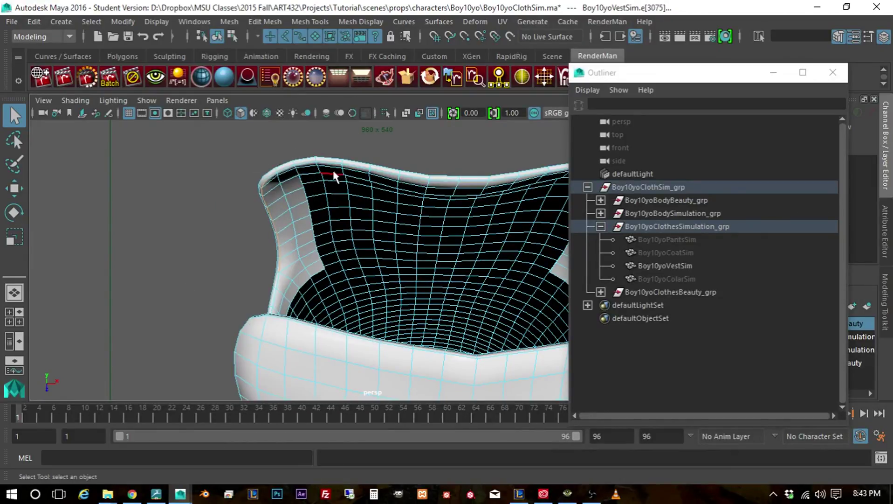
- Continue the edge selection along the vest's rim around the shoulders and armholes
{"action": "key", "text": "f"}
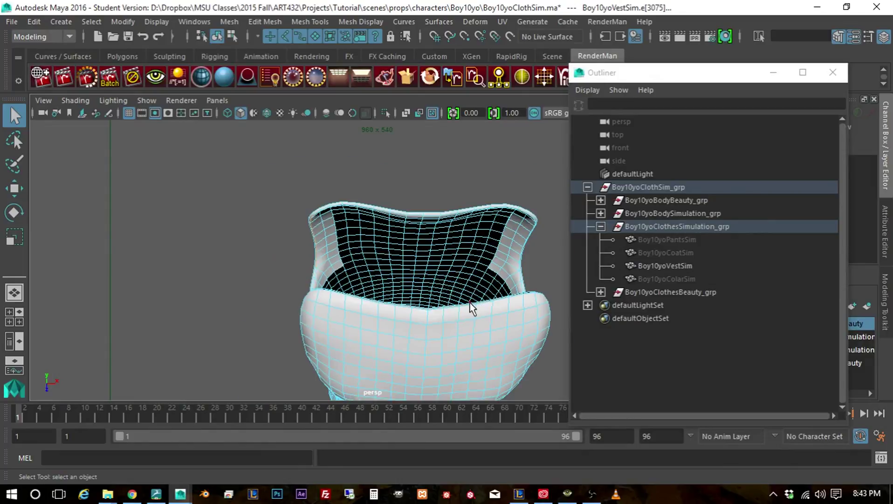
{"action": "left_click_drag", "start_coordinate": [475, 303], "coordinate": [419, 294], "text": "alt"}
{"action": "scroll", "coordinate": [421, 279], "scroll_direction": "up", "scroll_amount": 10}
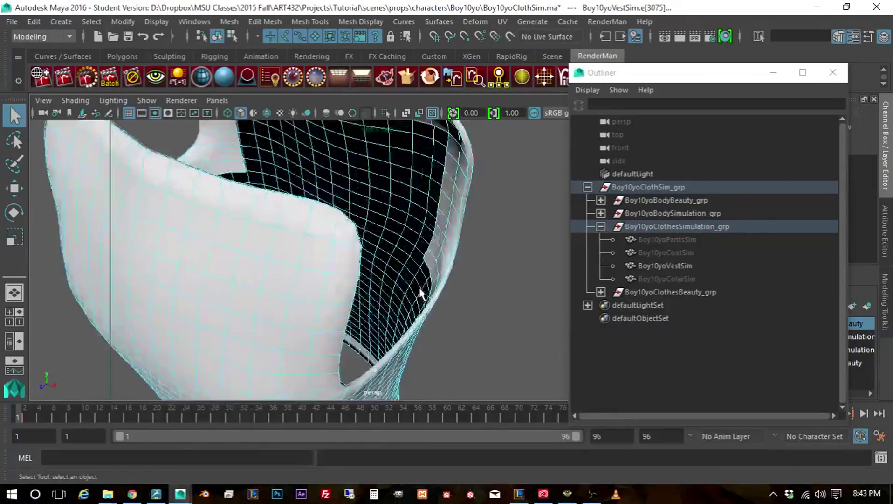
{"action": "scroll", "coordinate": [359, 325], "scroll_direction": "down", "scroll_amount": 6}
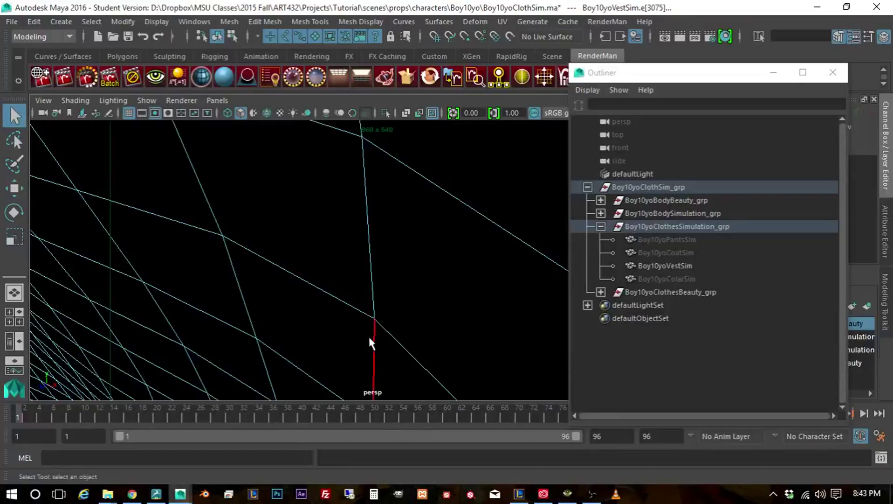
{"action": "scroll", "coordinate": [329, 249], "scroll_direction": "down", "scroll_amount": 3}
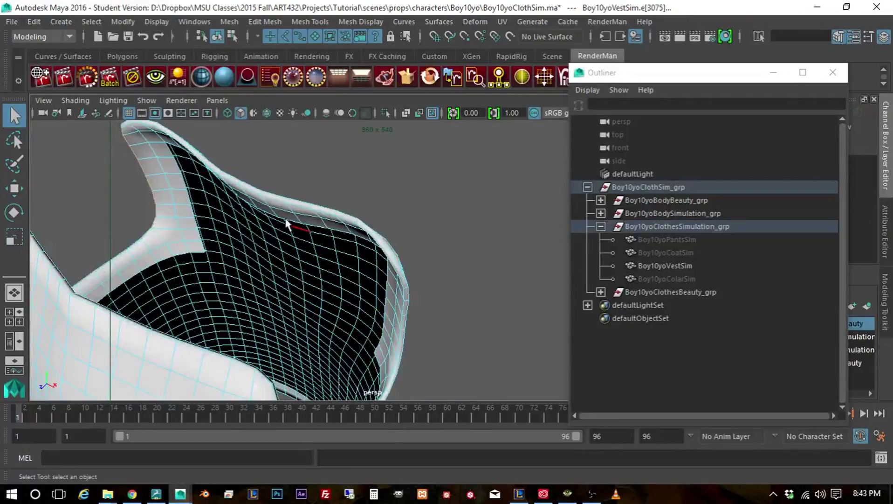
{"action": "scroll", "coordinate": [194, 167], "scroll_direction": "down", "scroll_amount": 4}
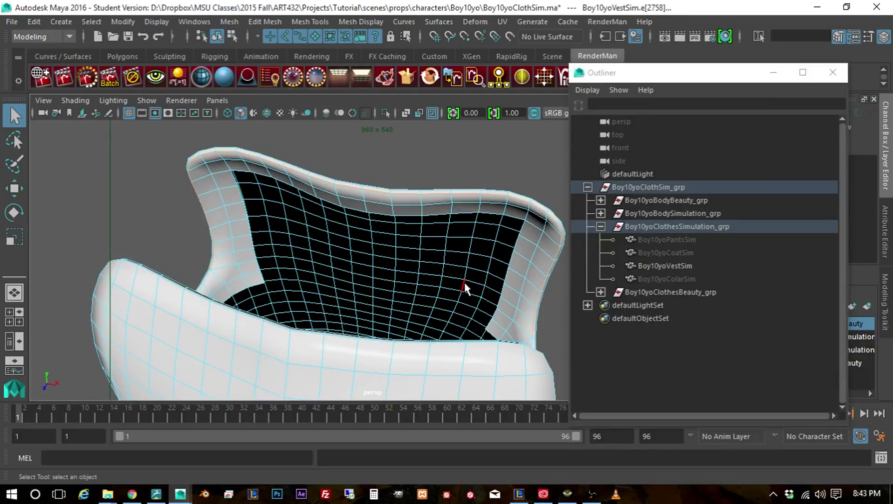
- Select the edge loop along the rim of the vest's side armhole
{"action": "left_click_drag", "start_coordinate": [464, 281], "coordinate": [275, 285], "text": "alt"}
{"action": "left_click_drag", "start_coordinate": [341, 330], "coordinate": [198, 266], "text": "alt"}
{"action": "middle_click_drag", "start_coordinate": [198, 266], "coordinate": [381, 311], "text": "alt"}
{"action": "mouse_move", "coordinate": [381, 311]}
{"action": "left_mouse_down", "text": "alt"}
{"action": "mouse_move", "coordinate": [311, 294]}
{"action": "mouse_move", "coordinate": [329, 329]}
{"action": "mouse_move", "coordinate": [373, 303]}
{"action": "left_mouse_up", "text": "alt"}
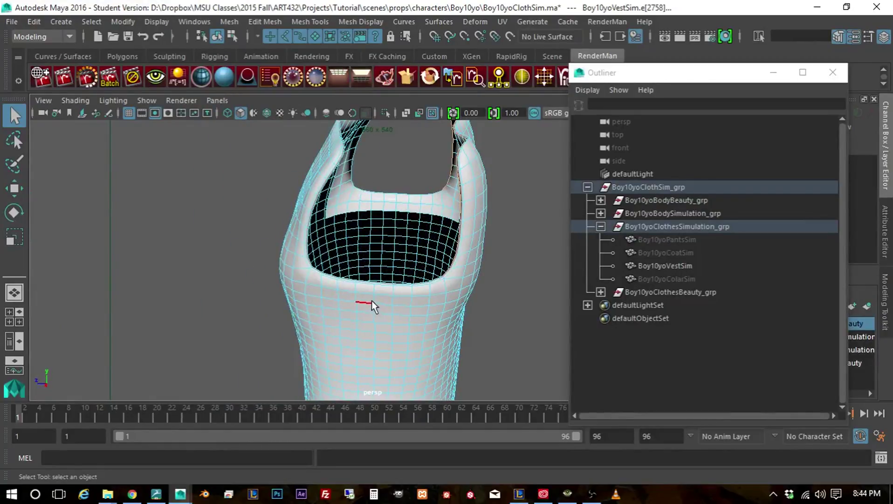
{"action": "key", "text": "f"}
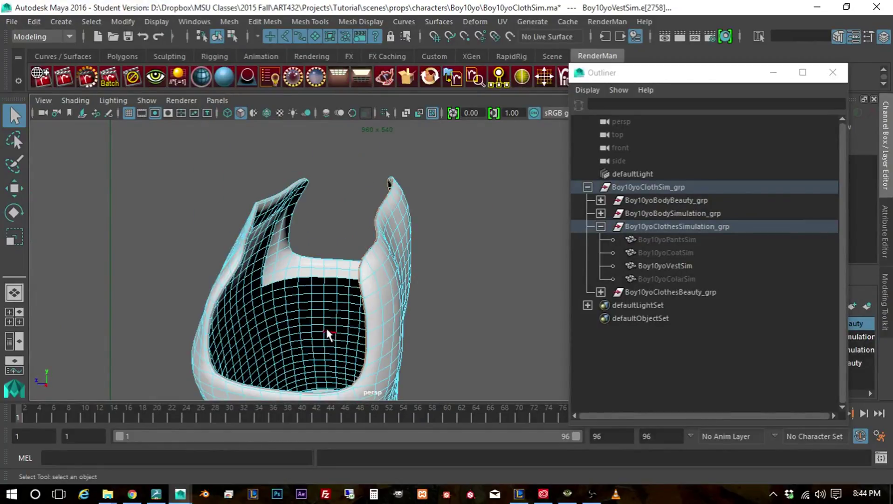
{"action": "mouse_move", "coordinate": [325, 327]}
{"action": "left_mouse_down", "text": "alt"}
{"action": "mouse_move", "coordinate": [371, 226]}
{"action": "mouse_move", "coordinate": [355, 278]}
{"action": "mouse_move", "coordinate": [343, 276]}
{"action": "mouse_move", "coordinate": [329, 313]}
{"action": "left_mouse_up", "text": "alt"}
{"action": "scroll", "coordinate": [327, 317], "scroll_direction": "up", "scroll_amount": 2}
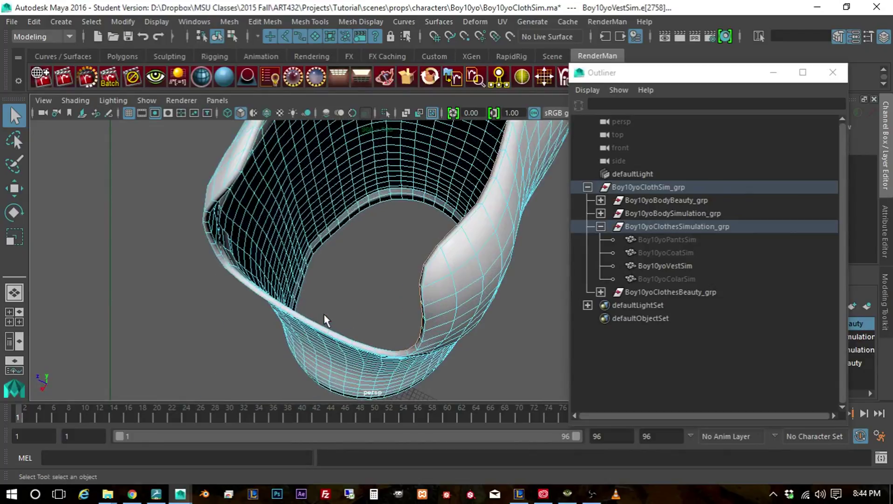
{"action": "scroll", "coordinate": [325, 320], "scroll_direction": "up", "scroll_amount": 3}
{"action": "left_click_drag", "start_coordinate": [263, 331], "coordinate": [360, 211], "text": "alt"}
{"action": "middle_click_drag", "start_coordinate": [361, 211], "coordinate": [351, 226], "text": "alt"}
{"action": "left_click_drag", "start_coordinate": [351, 225], "coordinate": [291, 251], "text": "alt"}
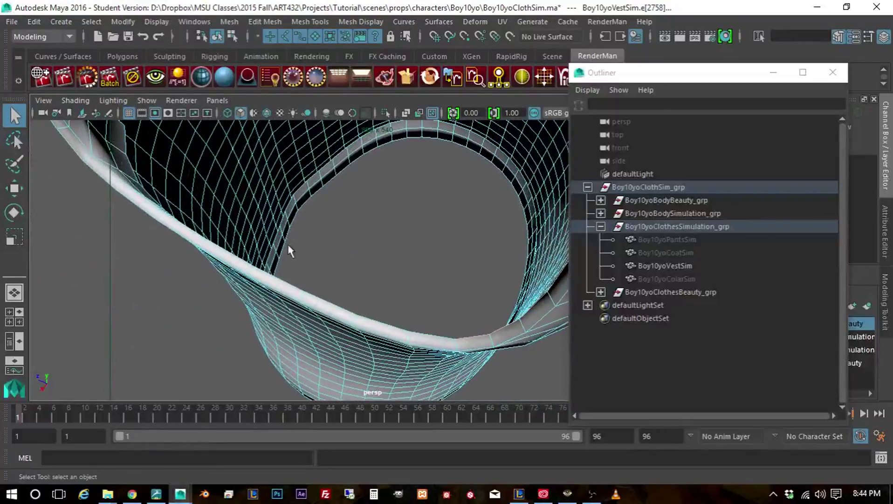
{"action": "left_click", "coordinate": [330, 308]}
- Examine the selected rim edges around the vest's armholes, shoulders and neckline from inside and outside
{"action": "left_click_drag", "start_coordinate": [234, 245], "coordinate": [231, 262], "text": "alt"}
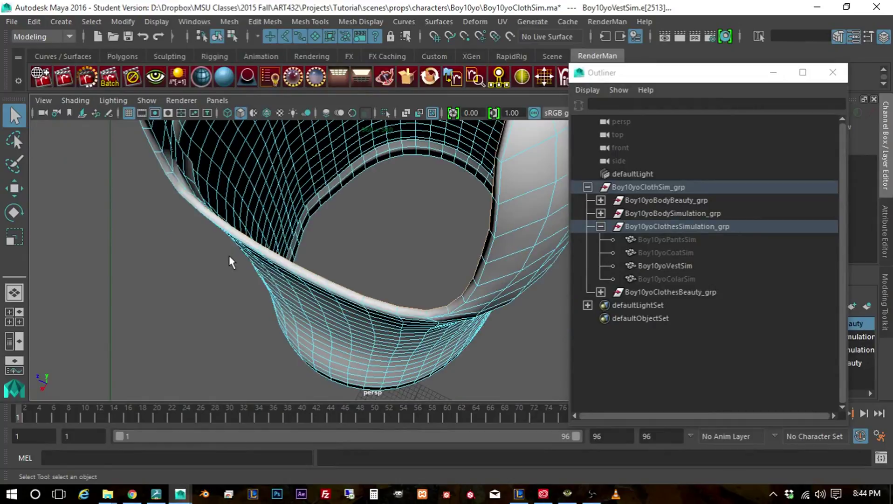
{"action": "left_click_drag", "start_coordinate": [247, 206], "coordinate": [243, 207], "text": "alt"}
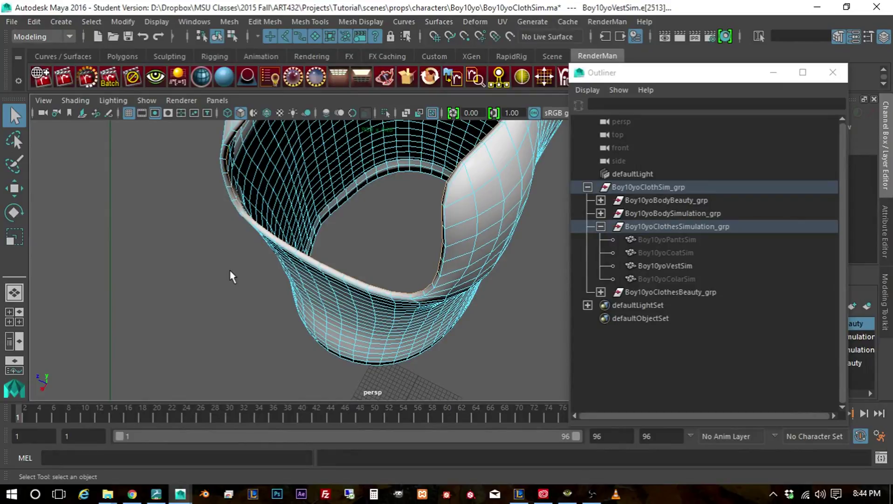
{"action": "left_click_drag", "start_coordinate": [230, 271], "coordinate": [168, 246], "text": "alt"}
{"action": "middle_click_drag", "start_coordinate": [329, 180], "coordinate": [267, 373], "text": "alt"}
{"action": "scroll", "coordinate": [282, 334], "scroll_direction": "up", "scroll_amount": 3}
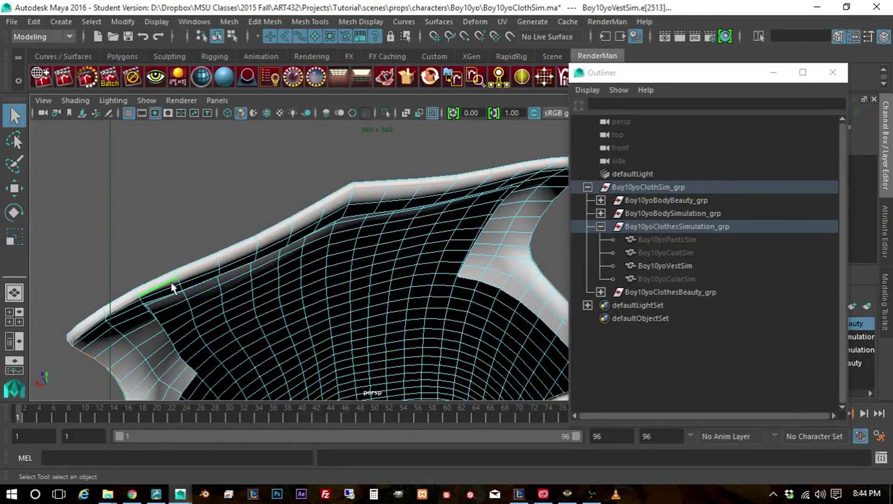
{"action": "left_click_drag", "start_coordinate": [466, 271], "coordinate": [363, 245], "text": "alt"}
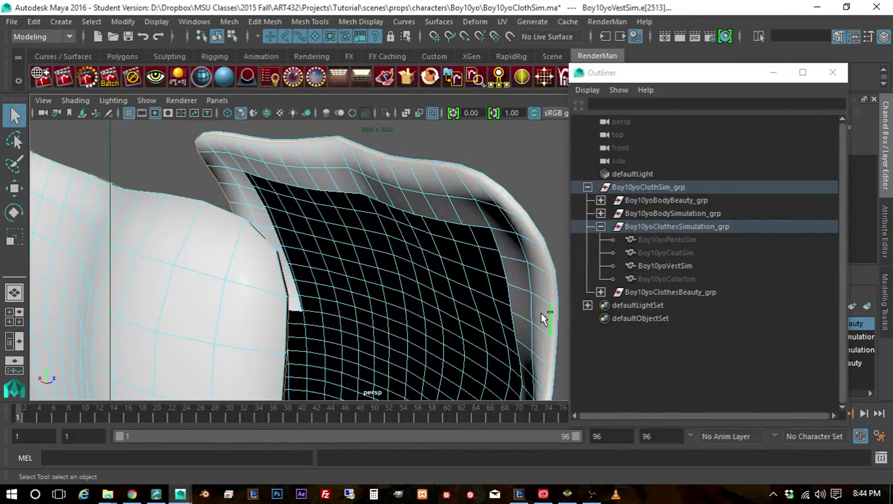
{"action": "scroll", "coordinate": [544, 313], "scroll_direction": "down", "scroll_amount": 3}
{"action": "left_click_drag", "start_coordinate": [534, 351], "coordinate": [454, 325], "text": "alt"}
{"action": "left_click", "coordinate": [404, 411]}
{"action": "scroll", "coordinate": [454, 323], "scroll_direction": "up", "scroll_amount": 3}
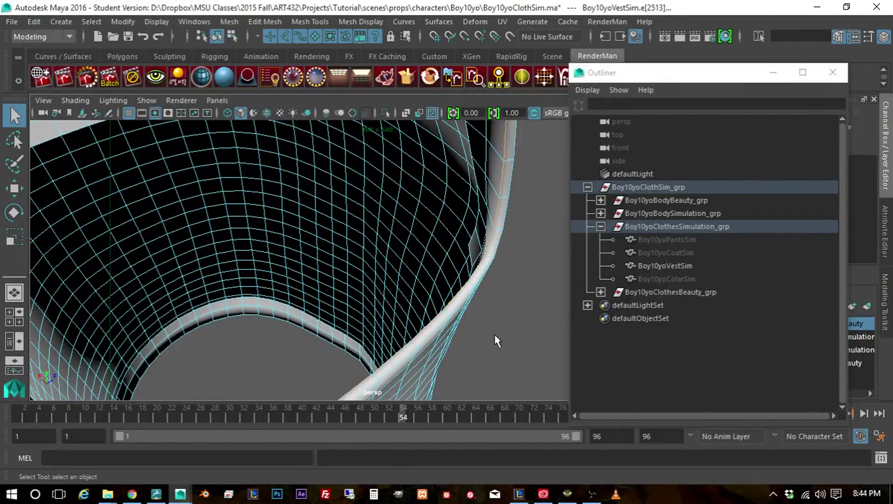
{"action": "scroll", "coordinate": [508, 350], "scroll_direction": "down", "scroll_amount": 5}
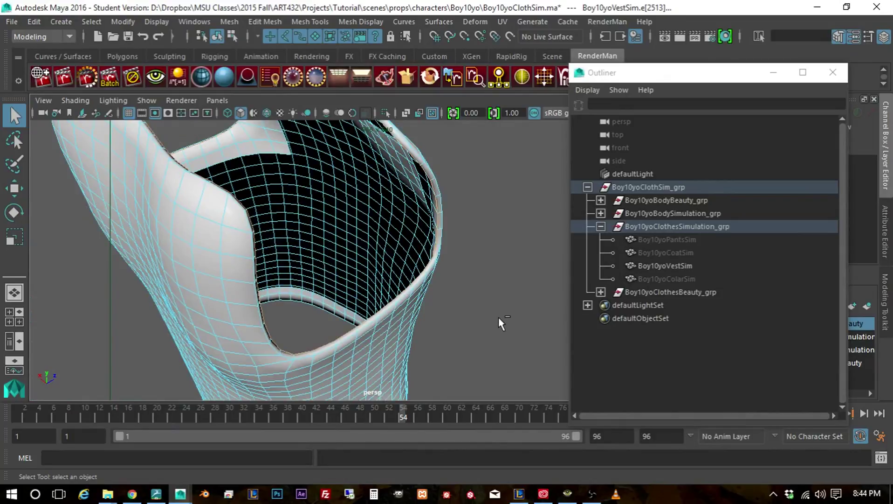
- Convert the selected vest rim edges to faces and delete them together with the detached inner facing strips
{"action": "right_click_drag", "start_coordinate": [498, 317], "coordinate": [502, 387], "text": "ctrl"}
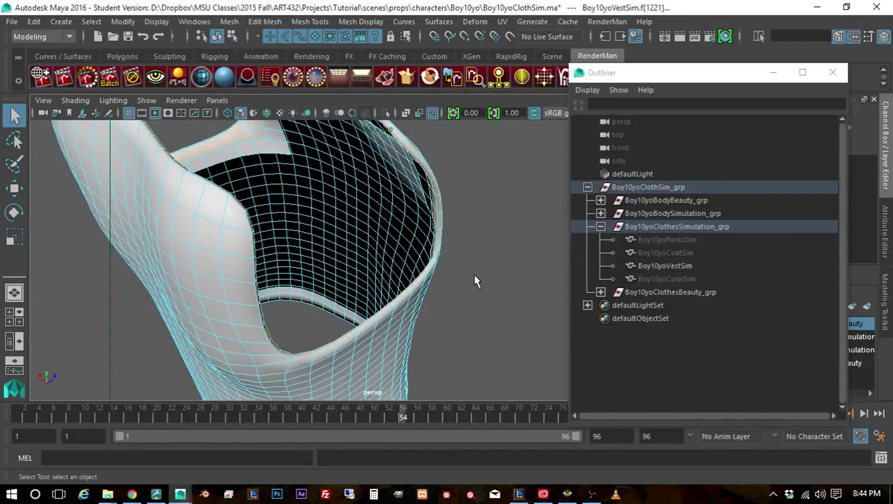
{"action": "key", "text": "Delete"}
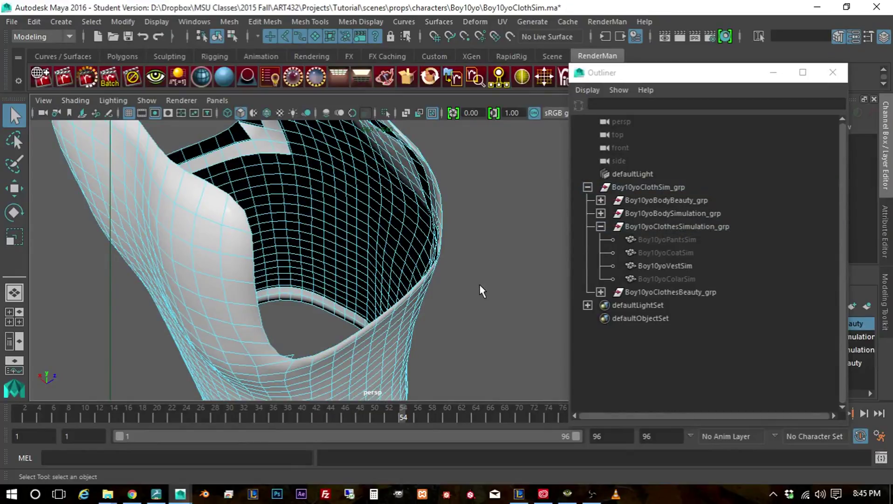
{"action": "left_click_drag", "start_coordinate": [479, 296], "coordinate": [507, 285], "text": "alt"}
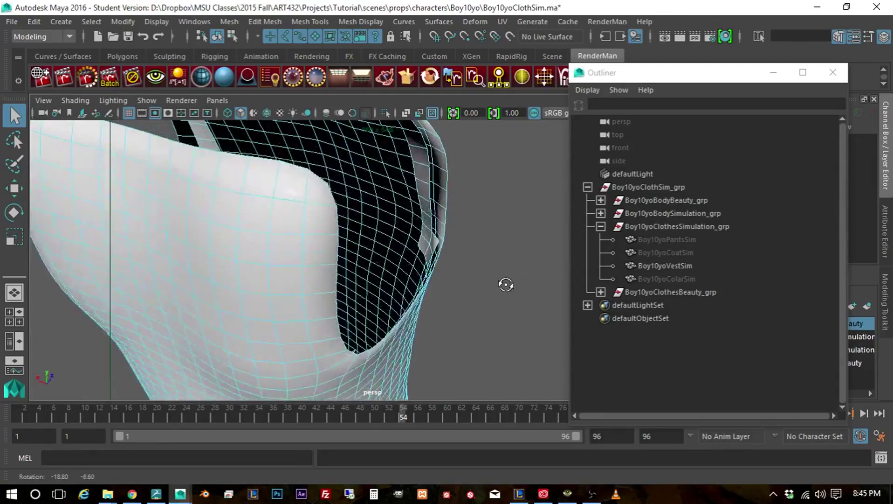
{"action": "double_click", "coordinate": [428, 194]}
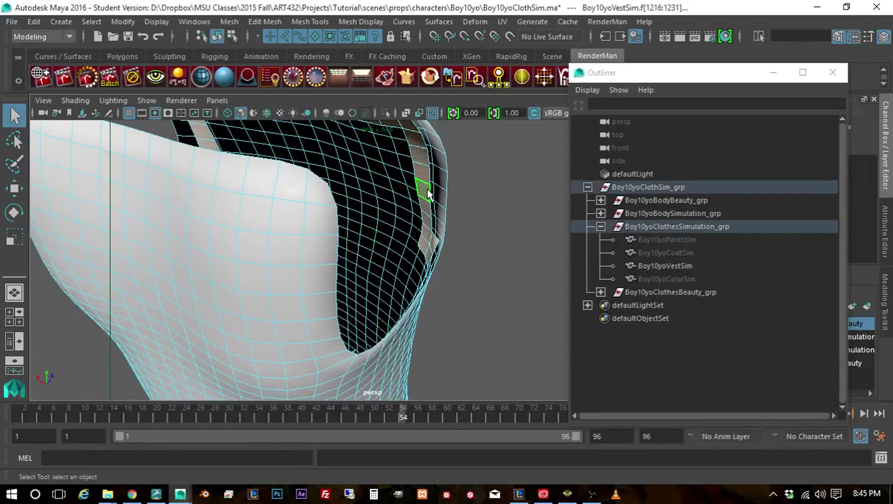
{"action": "left_click", "coordinate": [607, 267]}
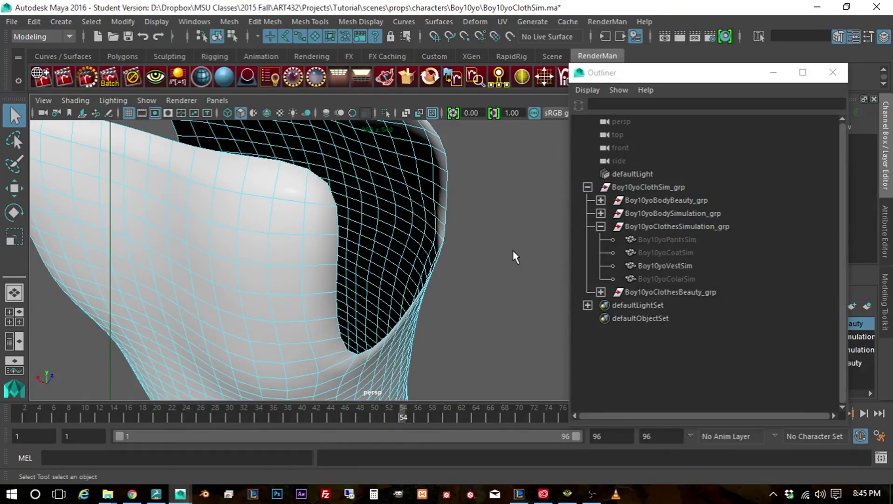
- Select the edge loop along the vest's bottom hem, convert it to faces and delete them
{"action": "left_click_drag", "start_coordinate": [514, 250], "coordinate": [331, 225], "text": "alt"}
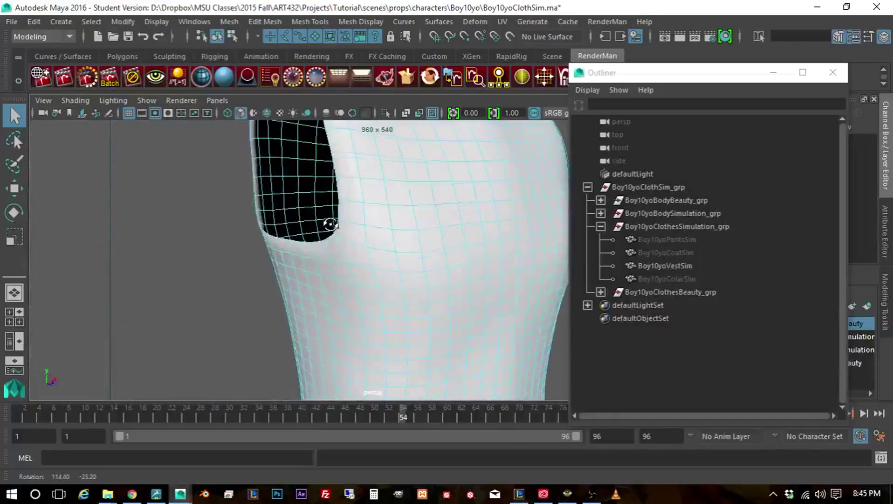
{"action": "middle_click_drag", "start_coordinate": [331, 225], "coordinate": [428, 194], "text": "alt"}
{"action": "left_click_drag", "start_coordinate": [432, 230], "coordinate": [421, 136], "text": "alt"}
{"action": "left_click_drag", "start_coordinate": [421, 319], "coordinate": [417, 357], "text": "alt"}
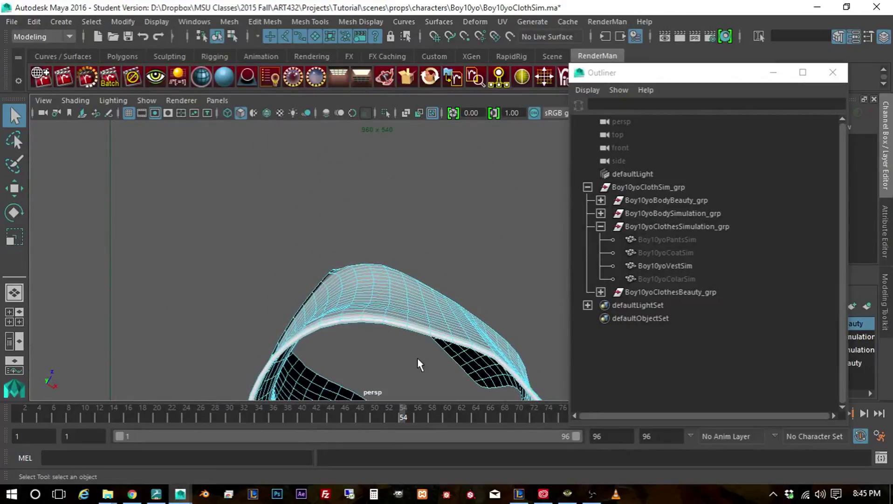
{"action": "middle_click_drag", "start_coordinate": [309, 405], "coordinate": [319, 319], "text": "alt"}
{"action": "left_click_drag", "start_coordinate": [319, 319], "coordinate": [390, 358], "text": "alt"}
{"action": "scroll", "coordinate": [476, 351], "scroll_direction": "up", "scroll_amount": 3}
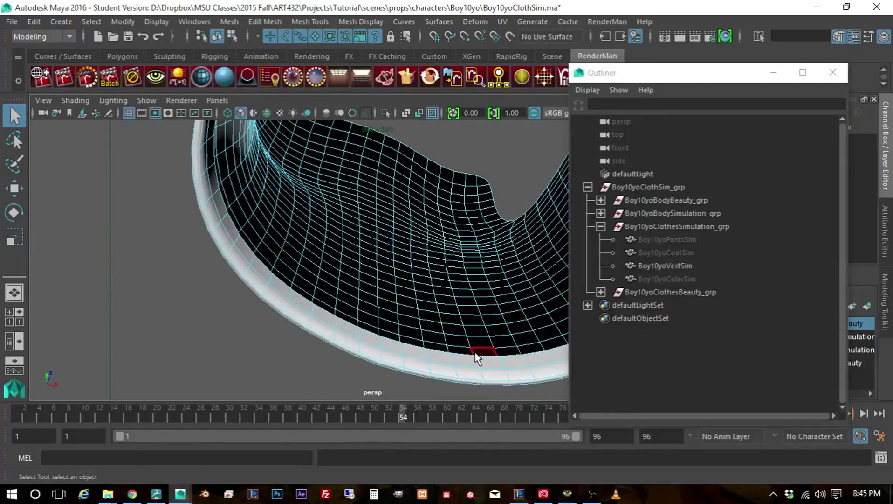
{"action": "right_click_drag", "start_coordinate": [489, 375], "coordinate": [499, 96]}
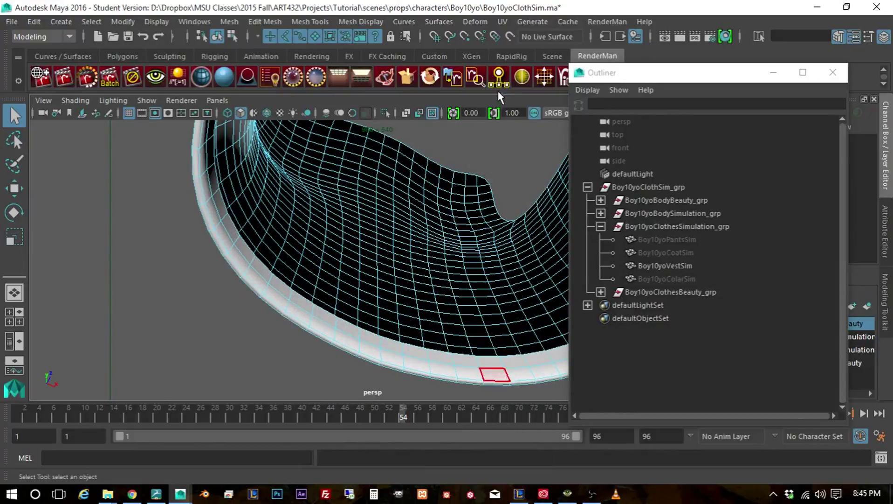
{"action": "left_click", "coordinate": [471, 379]}
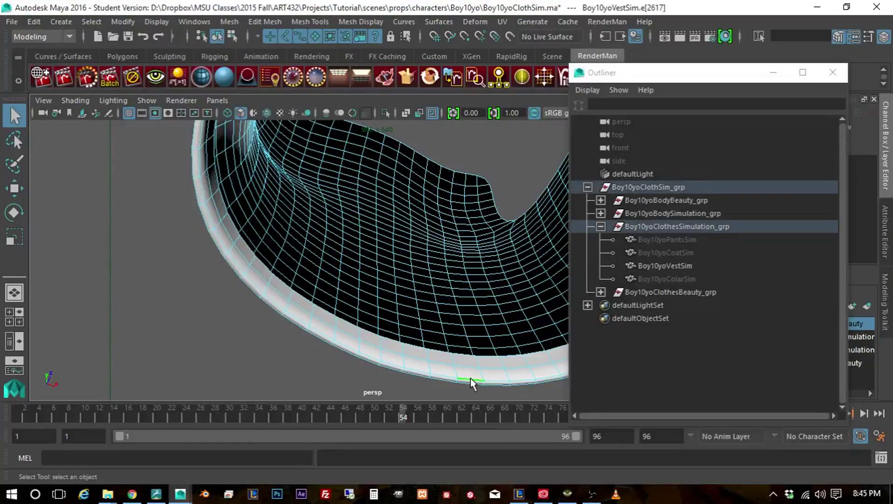
{"action": "double_click", "coordinate": [471, 378]}
{"action": "right_click_drag", "start_coordinate": [470, 378], "coordinate": [464, 428], "text": "ctrl"}
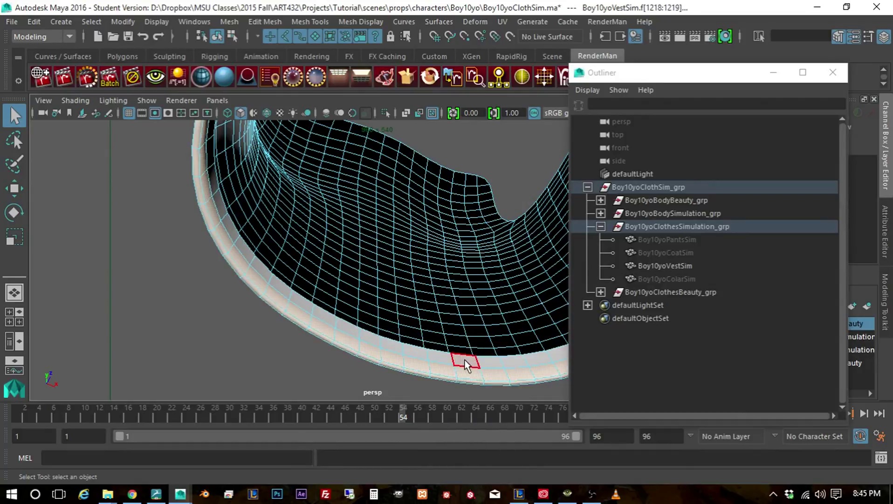
{"action": "key", "text": "Delete"}
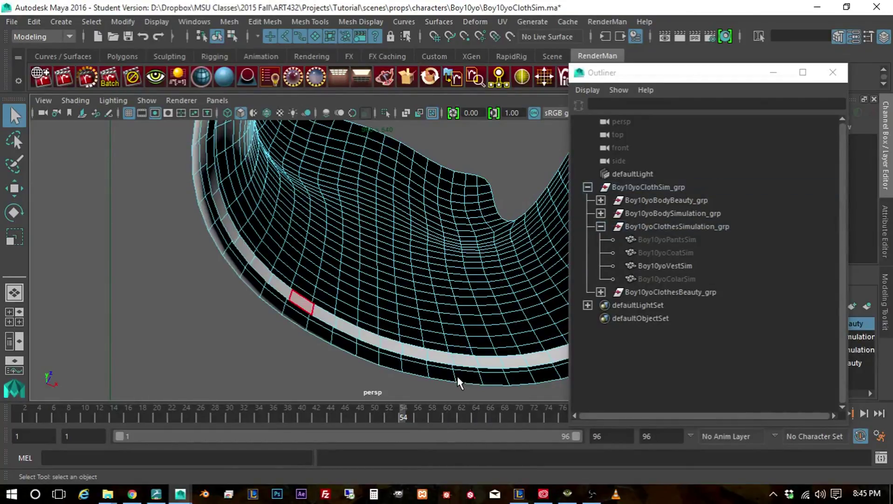
- Delete the leftover inner strip of faces around the vest's bottom hem
{"action": "double_click", "coordinate": [451, 364]}
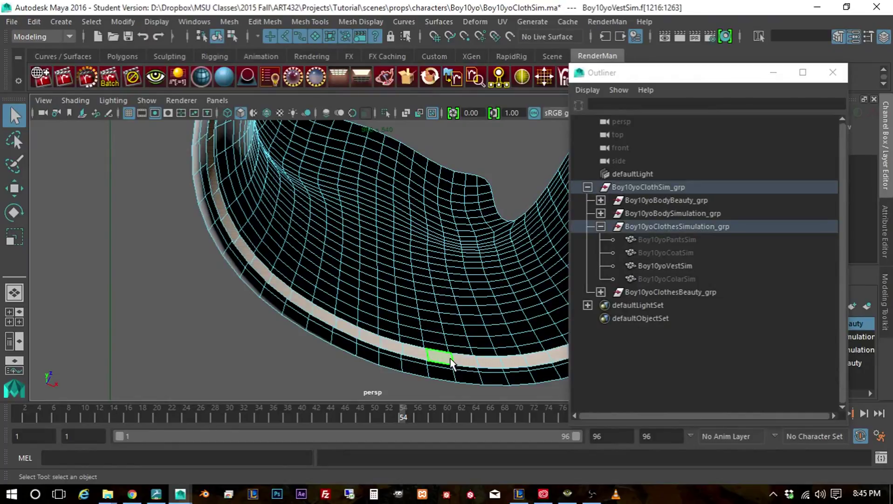
{"action": "key", "text": "Delete"}
{"action": "scroll", "coordinate": [447, 366], "scroll_direction": "down", "scroll_amount": 3}
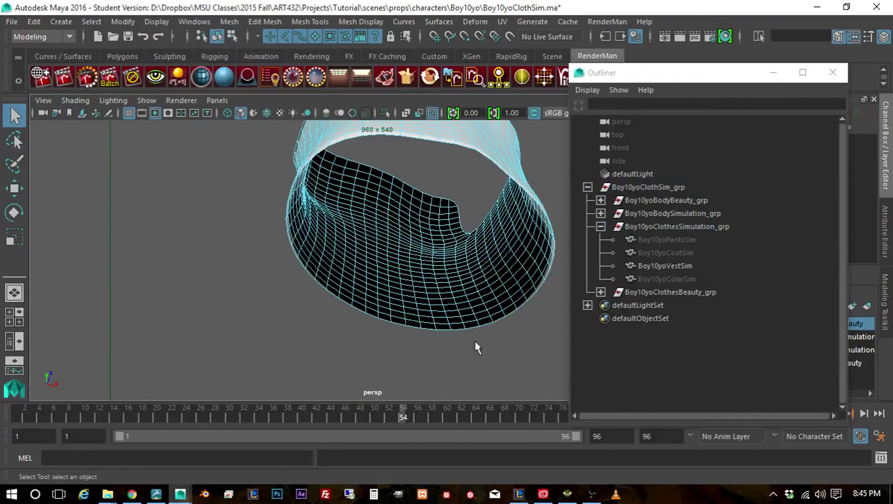
{"action": "left_click_drag", "start_coordinate": [469, 351], "coordinate": [382, 394], "text": "alt"}
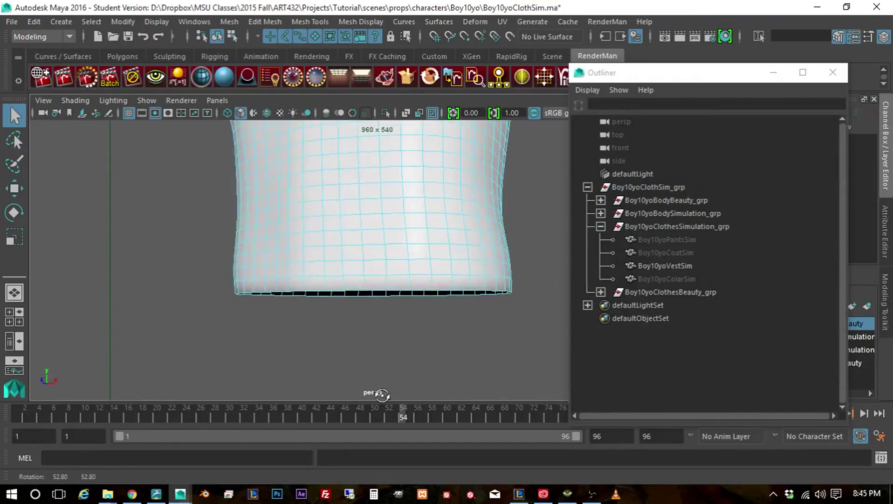
{"action": "left_click_drag", "start_coordinate": [411, 315], "coordinate": [379, 310], "text": "alt"}
{"action": "scroll", "coordinate": [436, 341], "scroll_direction": "down", "scroll_amount": 3}
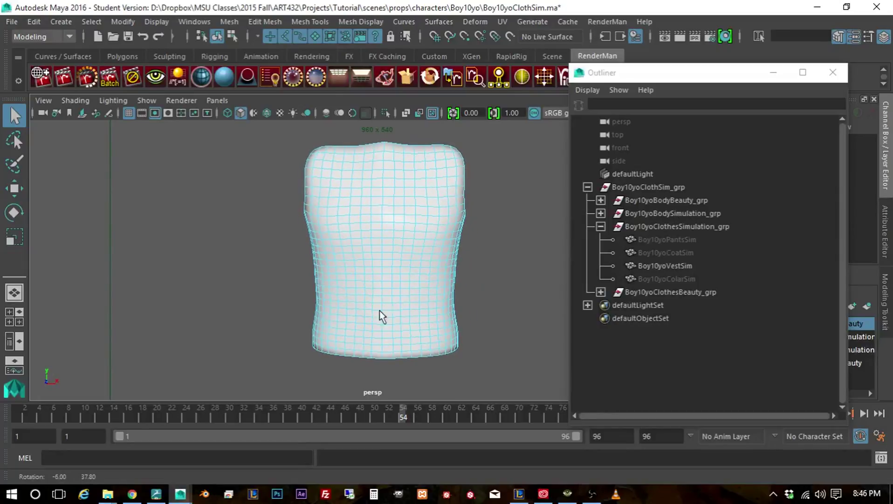
- Hide Boy10yoVestSim and show Boy10yoColarSim
{"action": "left_click", "coordinate": [665, 265]}
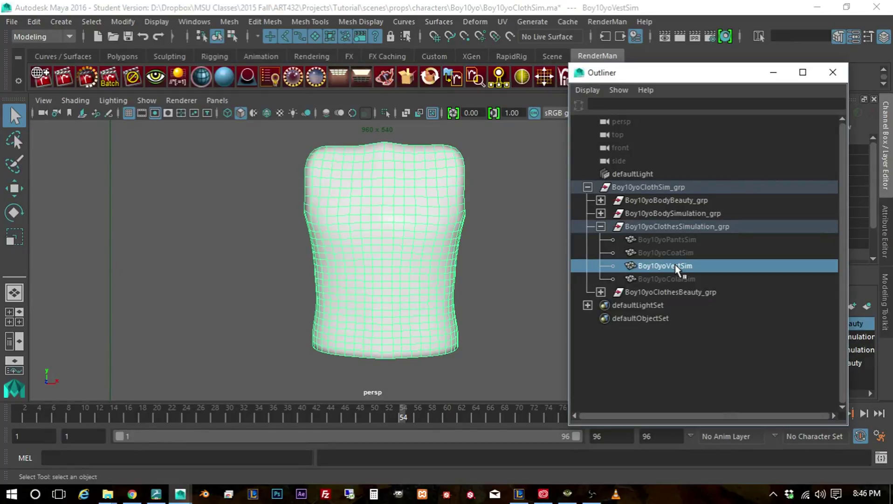
{"action": "key", "text": "ctrl+h"}
{"action": "left_click", "coordinate": [674, 279]}
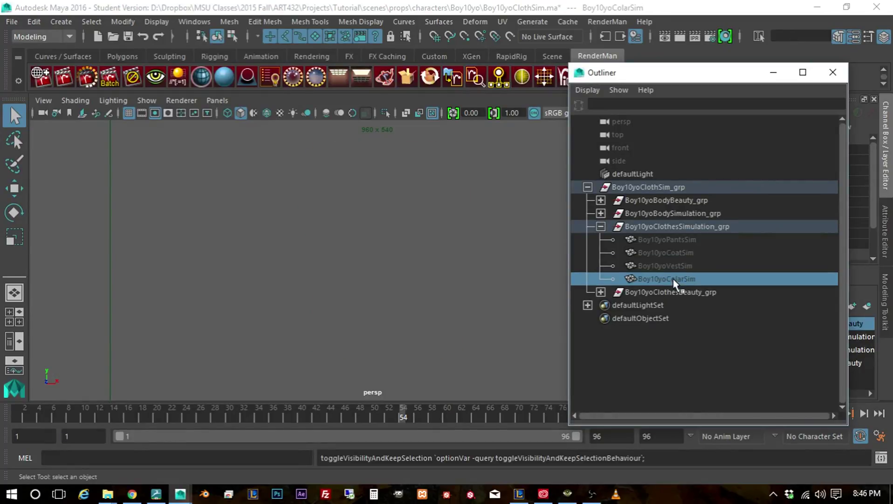
{"action": "key", "text": "ctrl+h"}
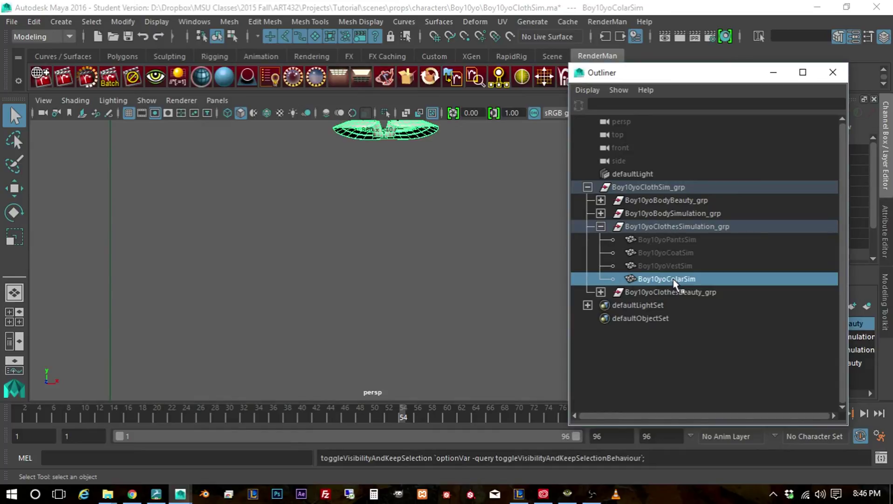
- Select the edge loop along the collar's outer rim, convert it to faces and delete them
{"action": "left_click_drag", "start_coordinate": [440, 223], "coordinate": [385, 223], "text": "alt"}
{"action": "scroll", "coordinate": [417, 268], "scroll_direction": "up", "scroll_amount": 5}
{"action": "scroll", "coordinate": [416, 270], "scroll_direction": "down", "scroll_amount": 5}
{"action": "scroll", "coordinate": [368, 242], "scroll_direction": "up", "scroll_amount": 3}
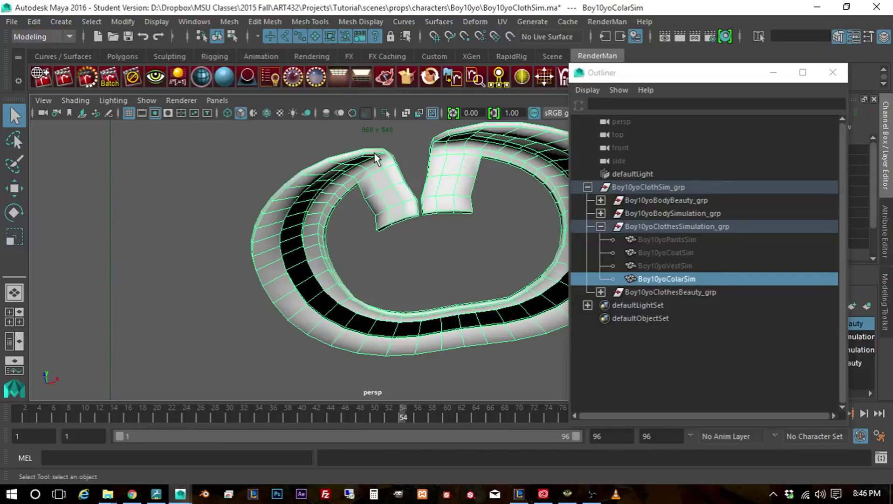
{"action": "right_click_drag", "start_coordinate": [376, 158], "coordinate": [377, 93]}
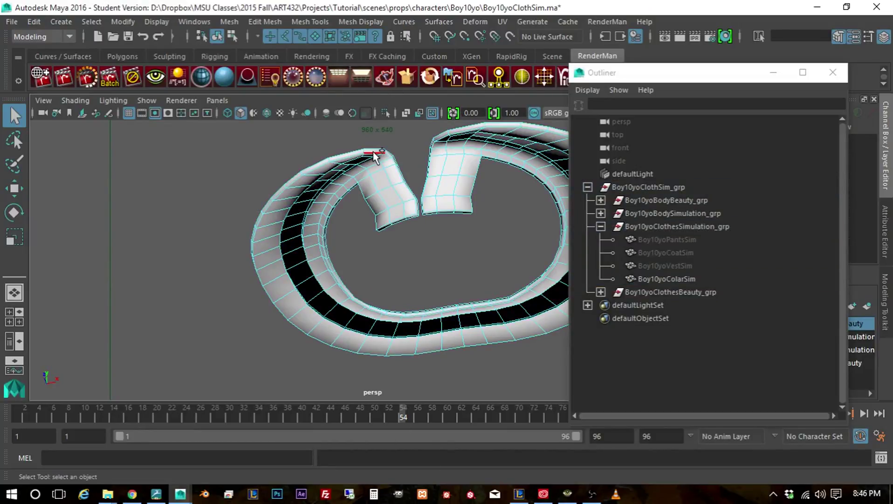
{"action": "left_click", "coordinate": [373, 152]}
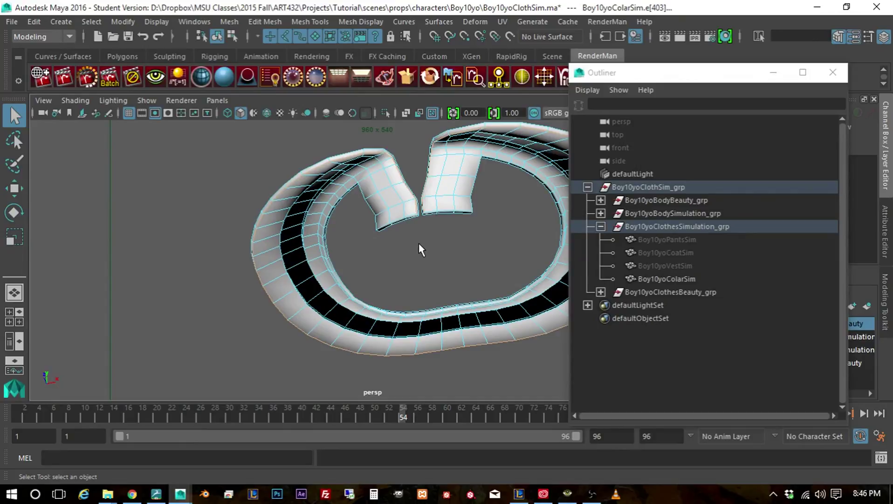
{"action": "right_click_drag", "start_coordinate": [417, 243], "coordinate": [429, 320], "text": "ctrl"}
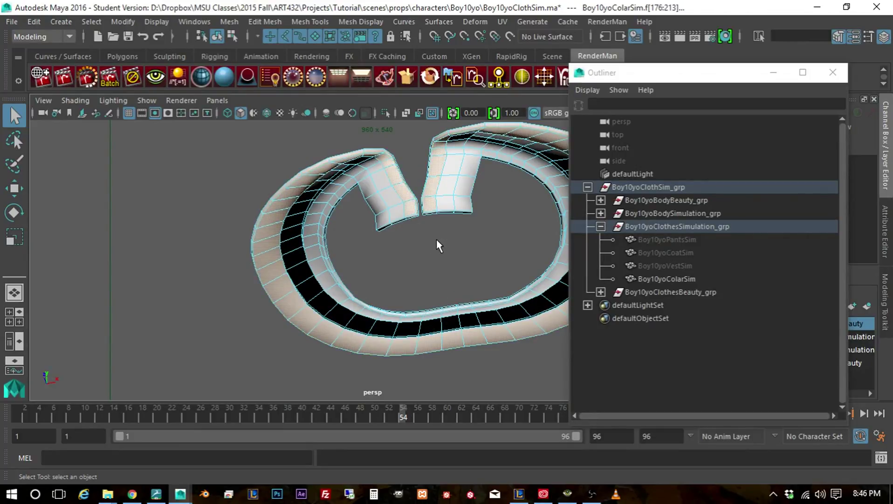
{"action": "left_click", "coordinate": [437, 239]}
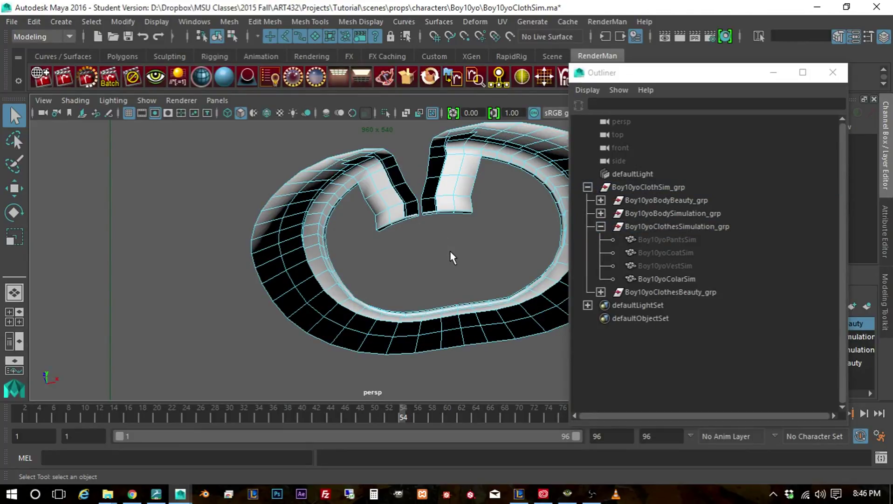
- Select the edge loop along the inner neckline rim of the collar
{"action": "left_click_drag", "start_coordinate": [464, 249], "coordinate": [333, 281], "text": "alt"}
{"action": "scroll", "coordinate": [337, 285], "scroll_direction": "up", "scroll_amount": 3}
{"action": "scroll", "coordinate": [315, 182], "scroll_direction": "up", "scroll_amount": 3}
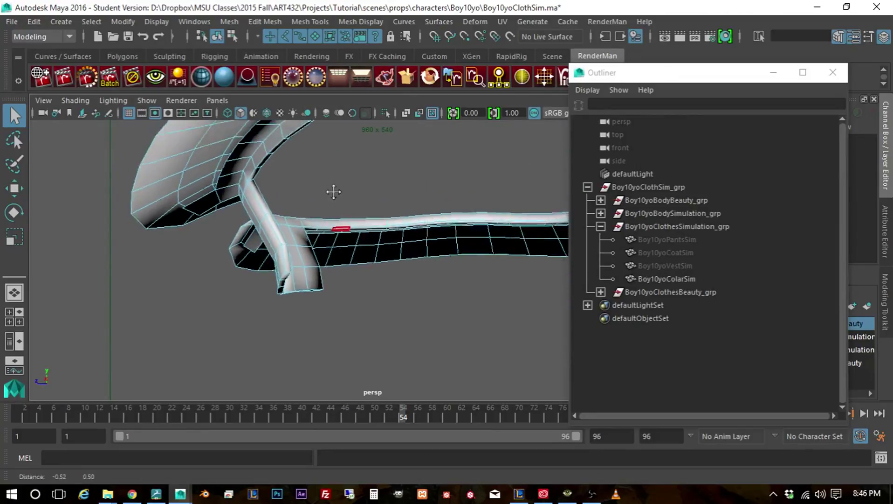
{"action": "scroll", "coordinate": [352, 192], "scroll_direction": "up", "scroll_amount": 2}
{"action": "scroll", "coordinate": [339, 171], "scroll_direction": "down", "scroll_amount": 2}
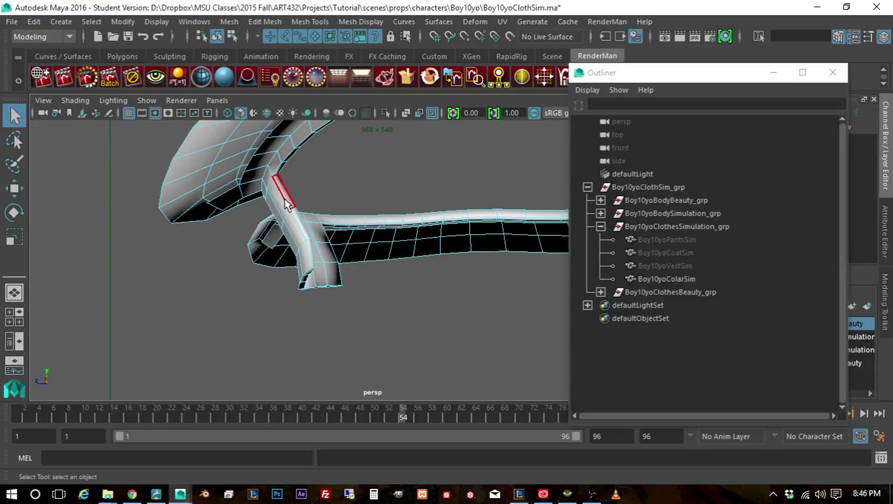
{"action": "right_click_drag", "start_coordinate": [286, 204], "coordinate": [286, 92]}
{"action": "left_click_drag", "start_coordinate": [309, 175], "coordinate": [219, 175], "text": "alt"}
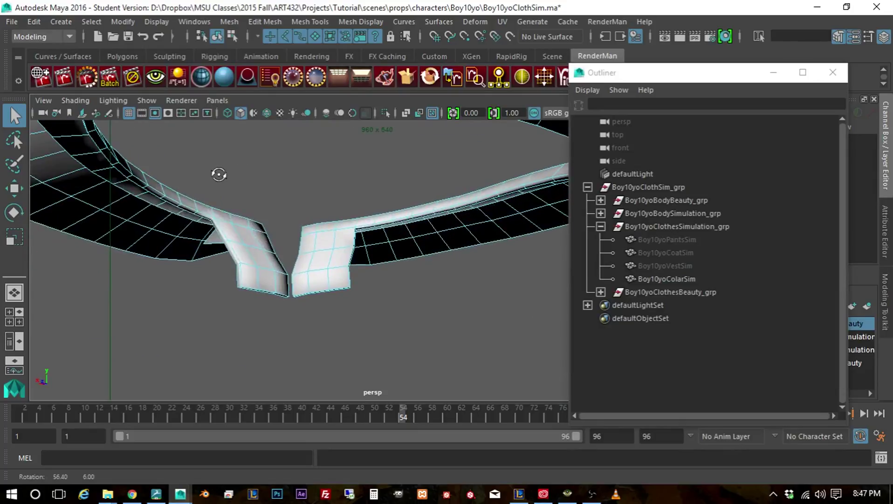
{"action": "left_click_drag", "start_coordinate": [238, 235], "coordinate": [235, 235], "text": "alt"}
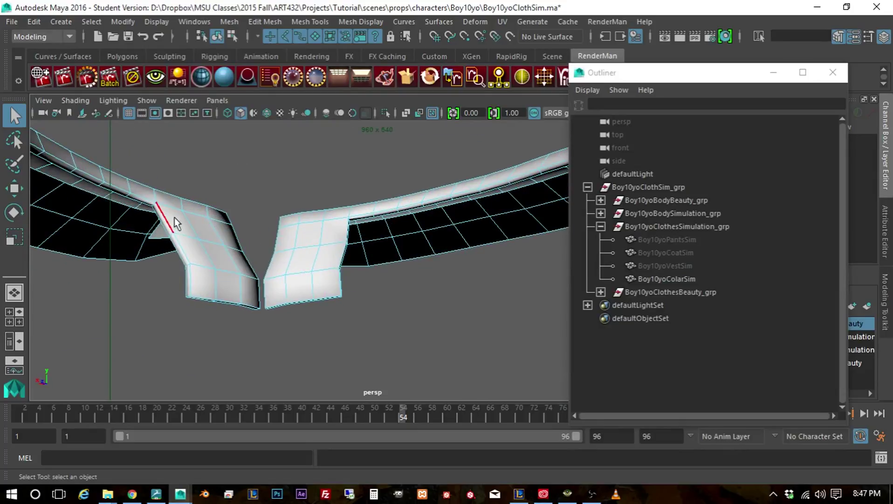
{"action": "left_click_drag", "start_coordinate": [174, 219], "coordinate": [555, 168], "text": "alt"}
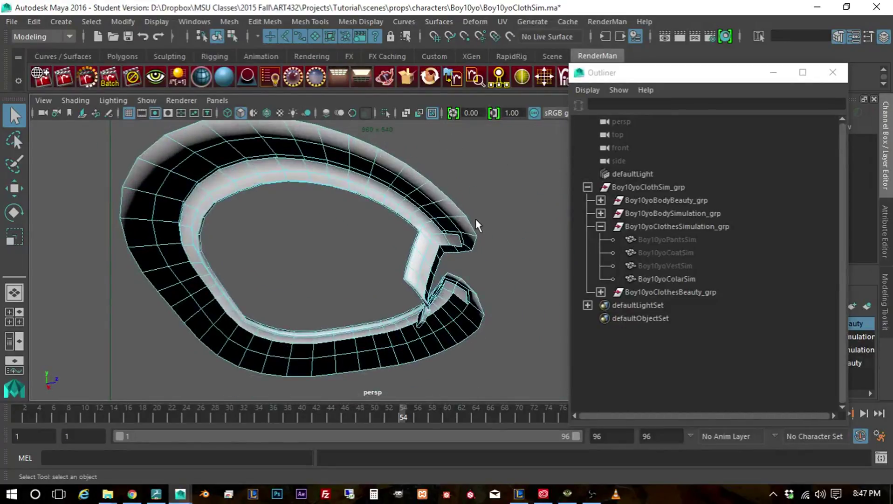
{"action": "scroll", "coordinate": [475, 227], "scroll_direction": "up", "scroll_amount": 3}
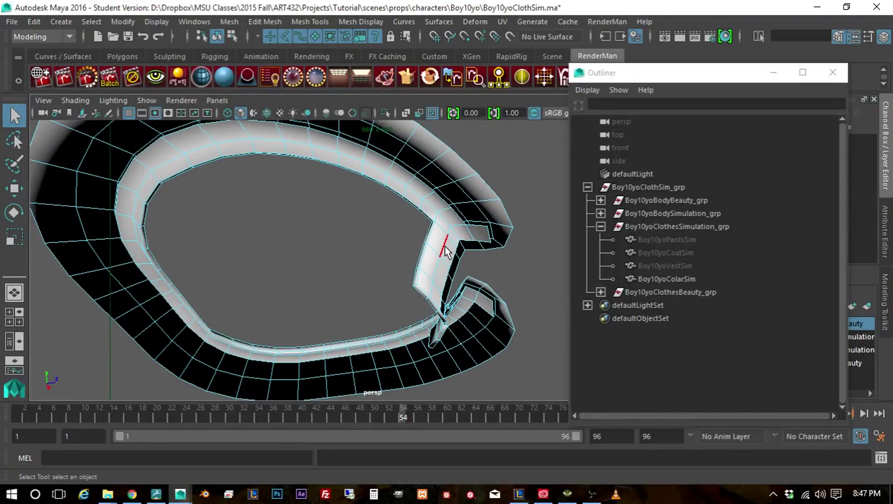
{"action": "right_click_drag", "start_coordinate": [445, 250], "coordinate": [451, 91]}
{"action": "scroll", "coordinate": [424, 270], "scroll_direction": "up", "scroll_amount": 2}
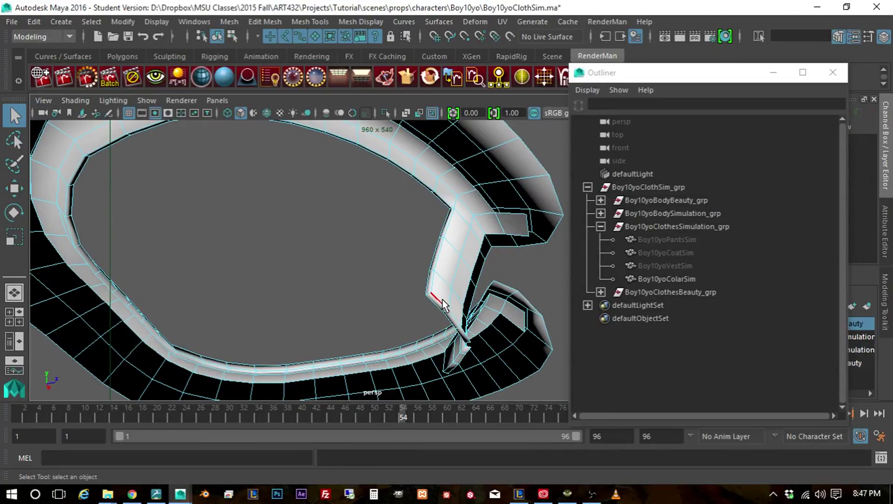
{"action": "left_click", "coordinate": [442, 201]}
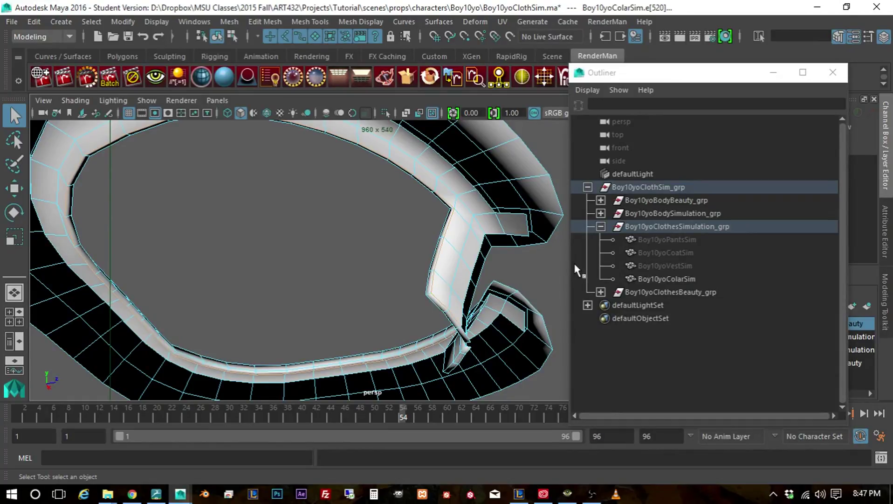
- Add the lower rim edges of the collar's two front ends to the edge selection
{"action": "left_click_drag", "start_coordinate": [504, 273], "coordinate": [333, 259], "text": "alt"}
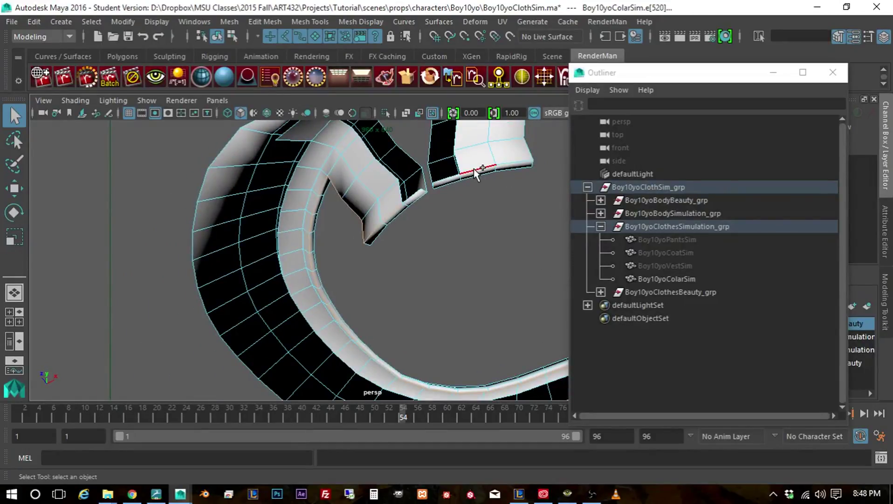
{"action": "left_click", "coordinate": [449, 181]}
{"action": "left_click", "coordinate": [449, 181]}
{"action": "scroll", "coordinate": [505, 221], "scroll_direction": "down", "scroll_amount": 2}
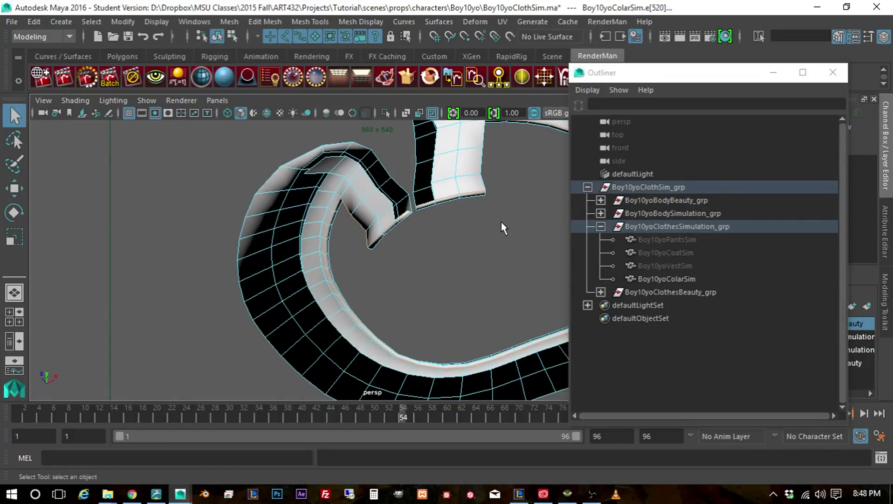
{"action": "left_click_drag", "start_coordinate": [514, 201], "coordinate": [451, 237], "text": "alt"}
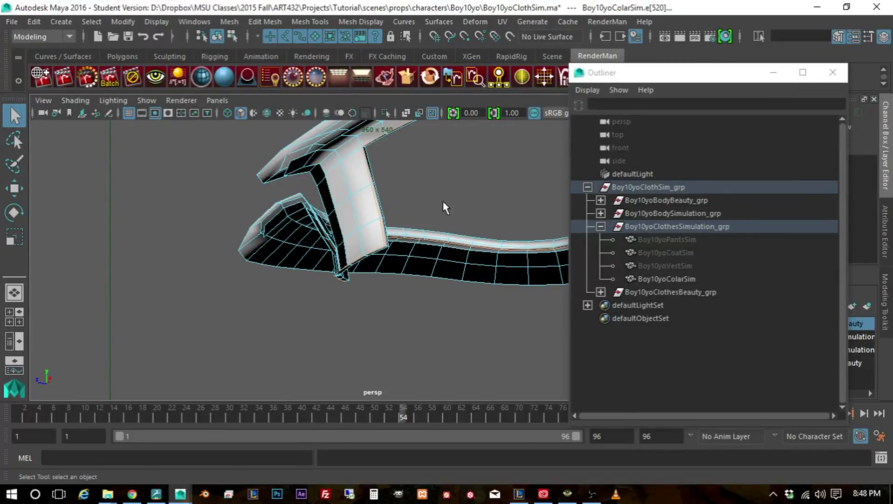
- Convert the selected collar edges to faces and delete them together with the leftover inner faces on the front end
{"action": "right_click_drag", "start_coordinate": [442, 201], "coordinate": [444, 275], "text": "ctrl"}
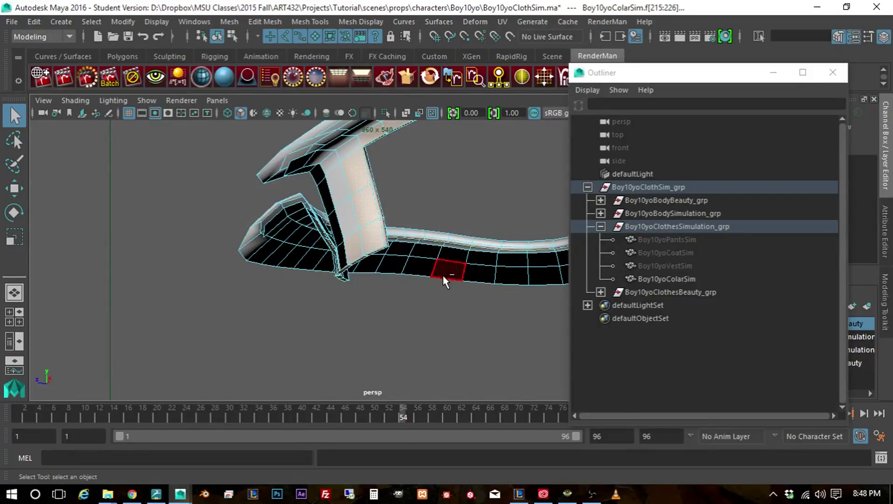
{"action": "left_click", "coordinate": [458, 180]}
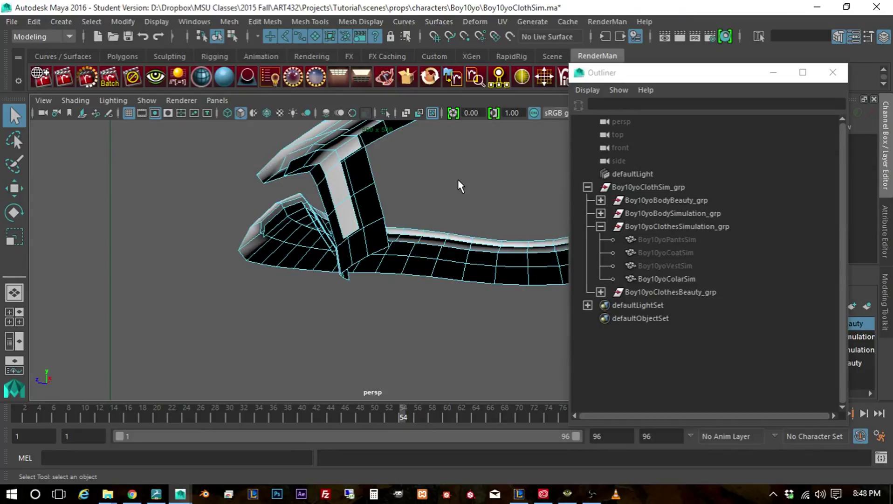
{"action": "double_click", "coordinate": [340, 195]}
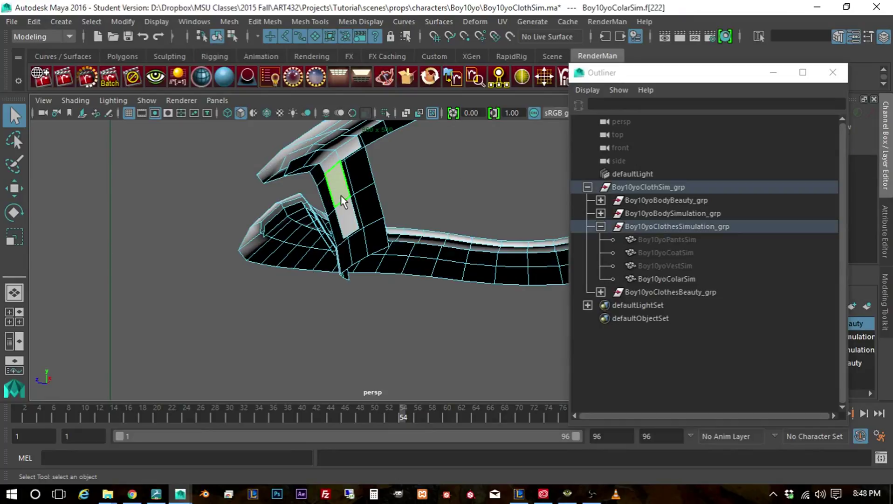
{"action": "left_click", "coordinate": [493, 188]}
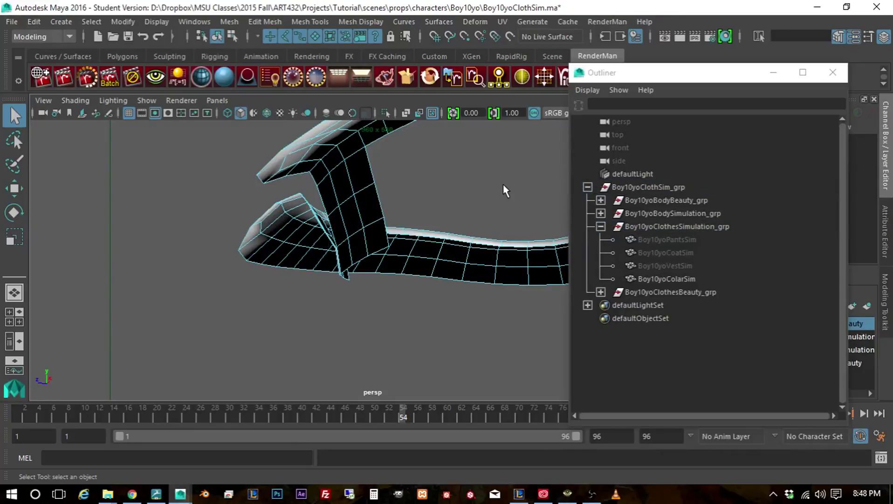
{"action": "left_click_drag", "start_coordinate": [504, 182], "coordinate": [508, 271], "text": "alt"}
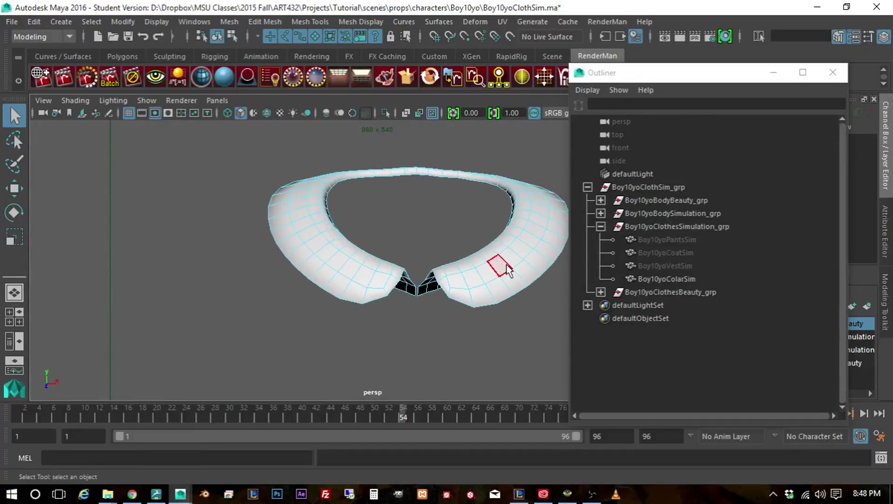
- Return the collar to object selection and unhide Boy10yoPantsSim, Boy10yoCoatSim and Boy10yoVestSim
{"action": "right_click_drag", "start_coordinate": [508, 270], "coordinate": [550, 108]}
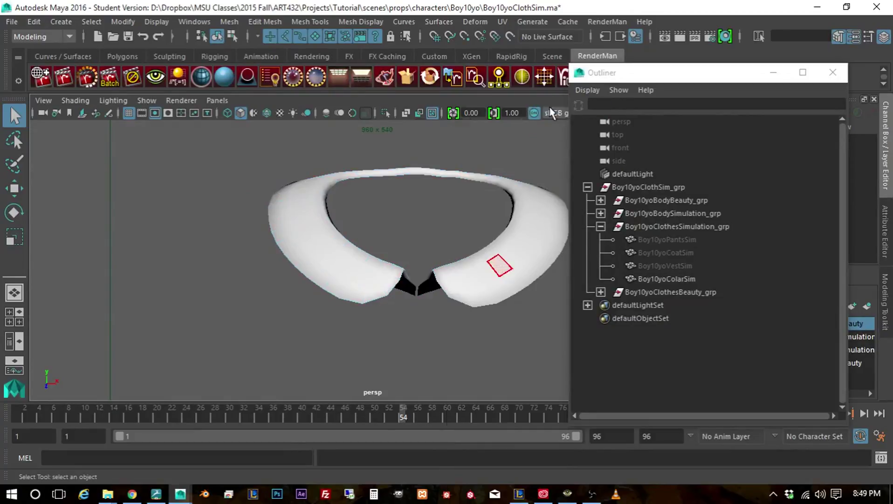
{"action": "left_click", "coordinate": [520, 253]}
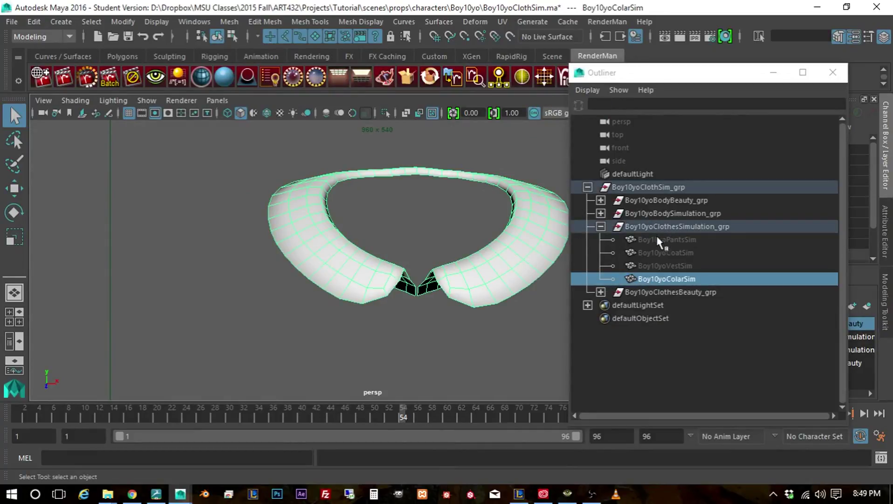
{"action": "left_click_drag", "start_coordinate": [659, 240], "coordinate": [660, 271]}
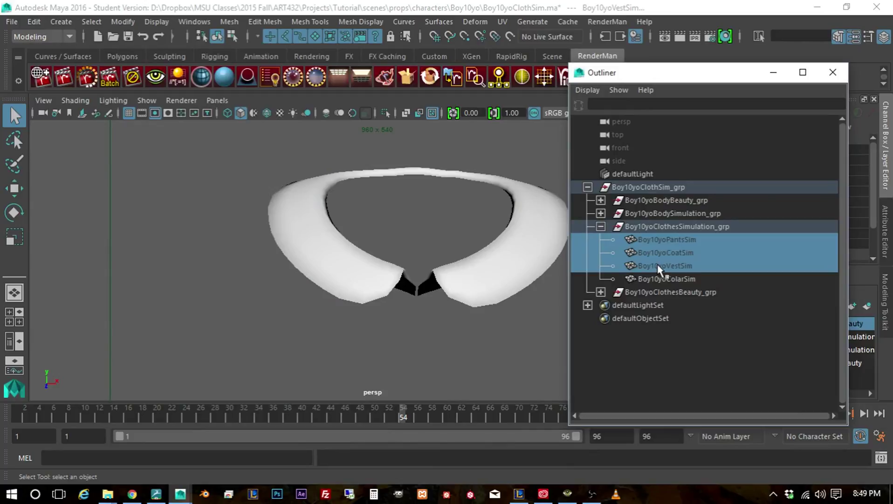
{"action": "key", "text": "ctrl+h"}
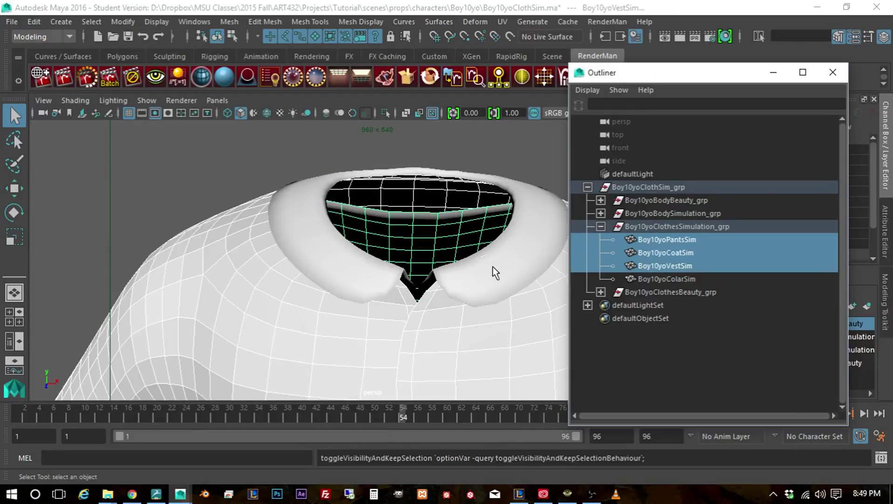
{"action": "scroll", "coordinate": [493, 266], "scroll_direction": "down", "scroll_amount": 6}
{"action": "left_click_drag", "start_coordinate": [415, 322], "coordinate": [459, 294], "text": "alt"}
{"action": "middle_click_drag", "start_coordinate": [459, 293], "coordinate": [396, 200], "text": "alt"}
{"action": "scroll", "coordinate": [398, 203], "scroll_direction": "down", "scroll_amount": 3}
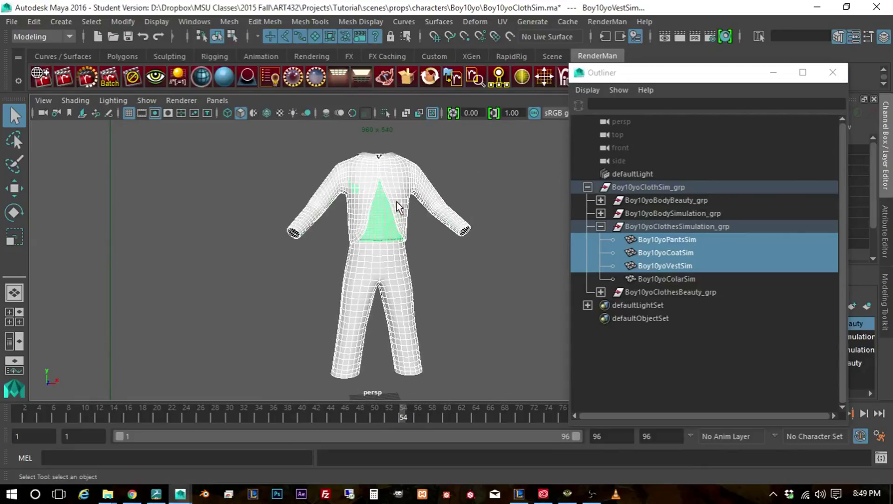
{"action": "mouse_move", "coordinate": [499, 221]}
{"action": "left_mouse_down", "text": "alt"}
{"action": "mouse_move", "coordinate": [480, 218]}
{"action": "mouse_move", "coordinate": [493, 213]}
{"action": "left_mouse_up", "text": "alt"}
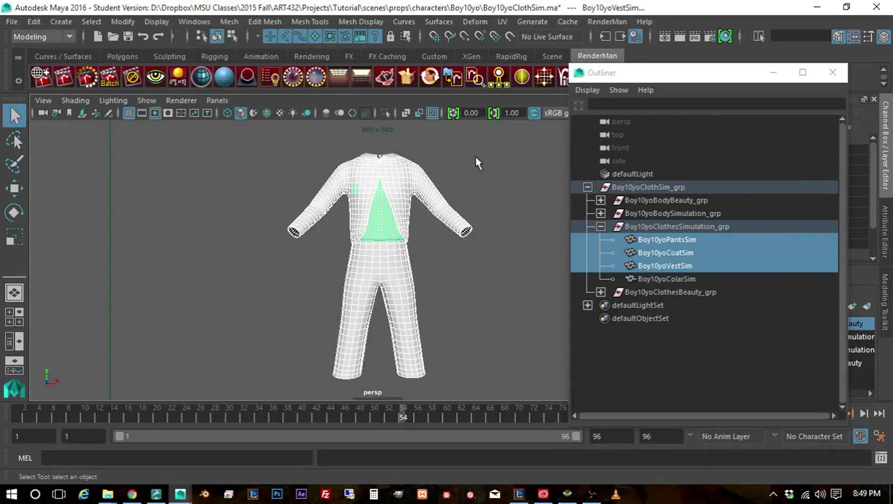
- Assign a new PxrDisney material to all four clothing simulation meshes and close the Outliner
{"action": "left_click_drag", "start_coordinate": [506, 149], "coordinate": [234, 396]}
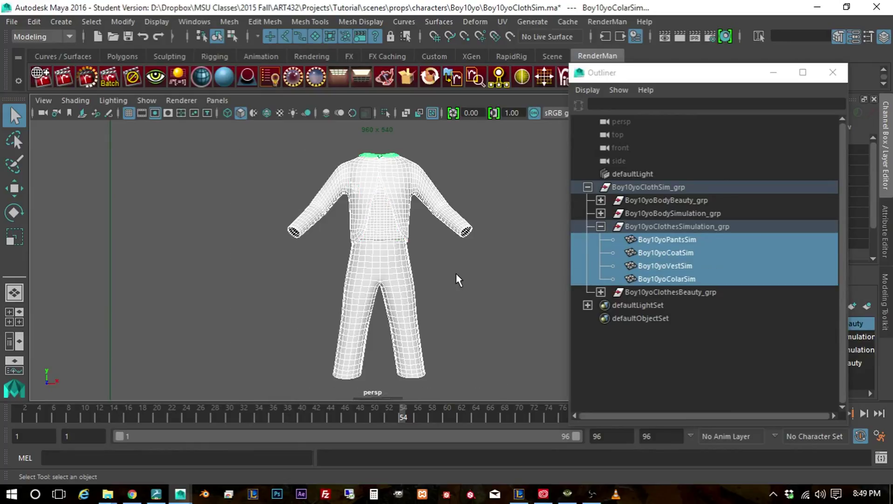
{"action": "left_click", "coordinate": [225, 78]}
{"action": "left_click", "coordinate": [832, 72]}
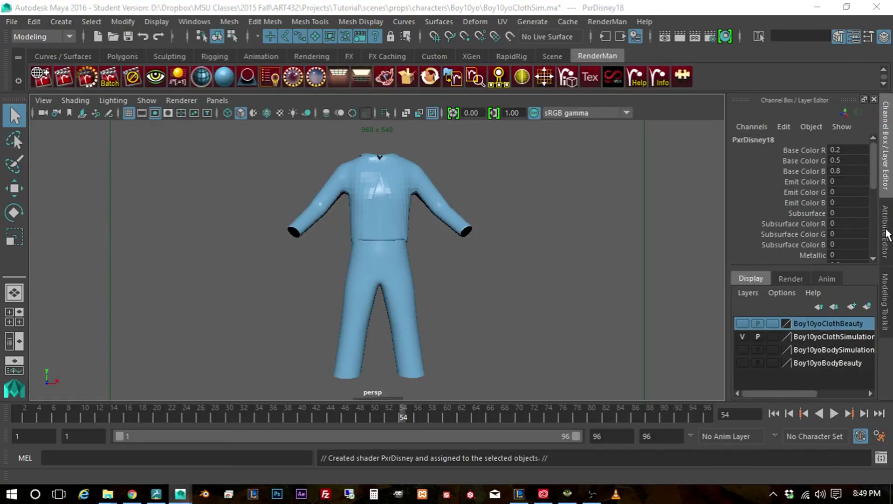
- Rename the new PxrDisney material as Boy10yoClothSim_mat
{"action": "left_click", "coordinate": [890, 243]}
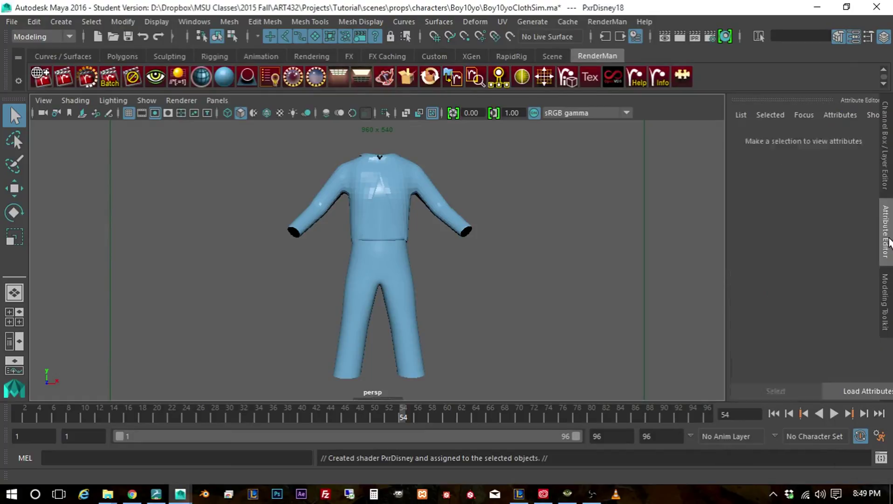
{"action": "double_click", "coordinate": [743, 173]}
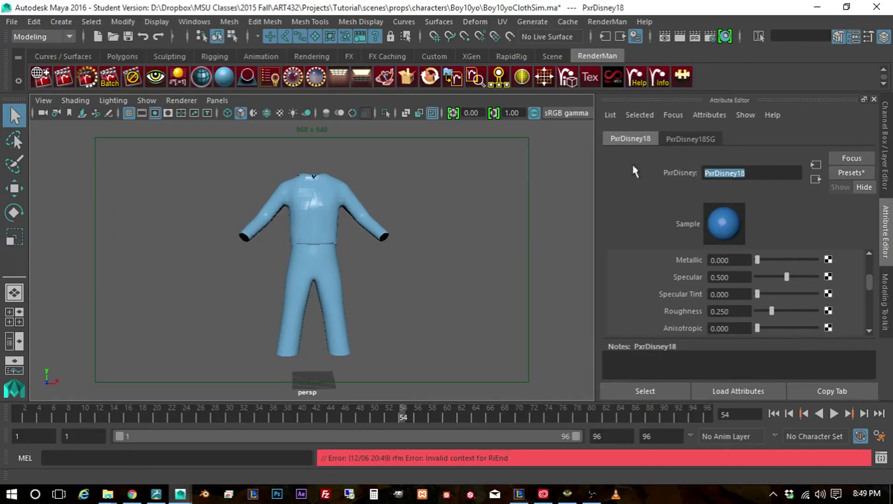
{"action": "type", "text": "Boy10yoCloth"}
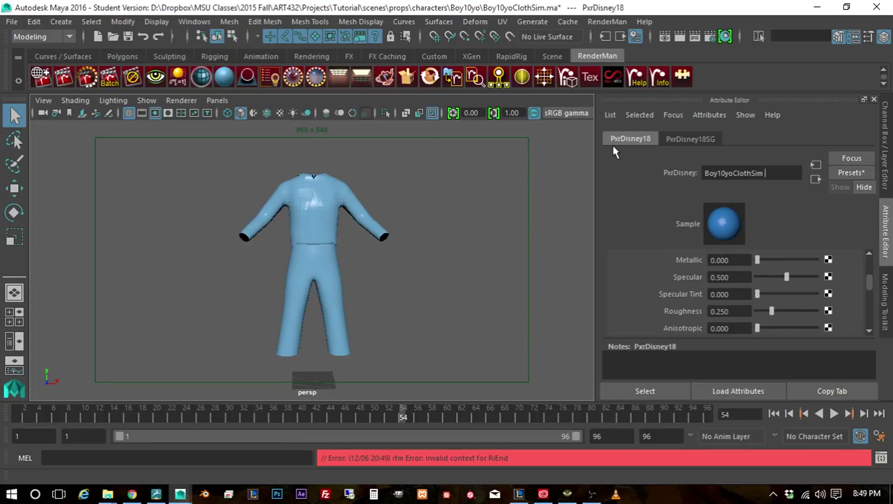
{"action": "type", "text": "Sim_mat"}
{"action": "key", "text": "Return"}
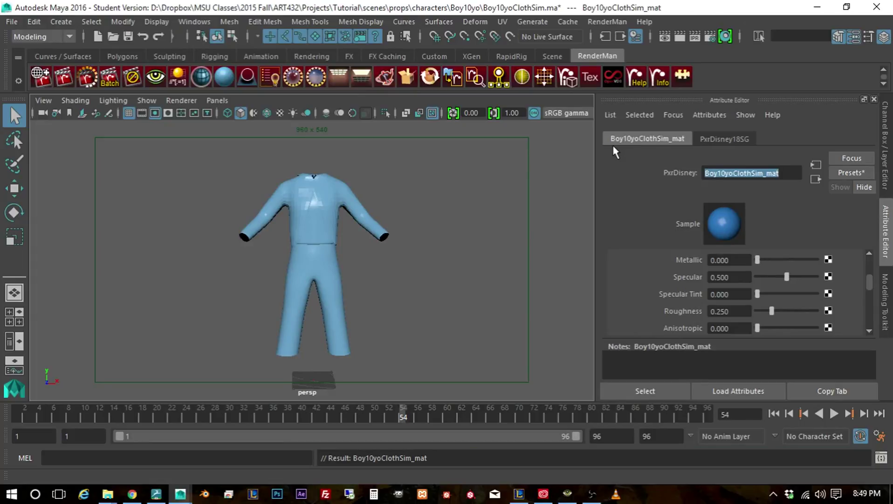
- Try a muted olive base colour for the cloth simulation material, with hue 65.474, saturation 0.655 and value 0.343
{"action": "left_click", "coordinate": [722, 227]}
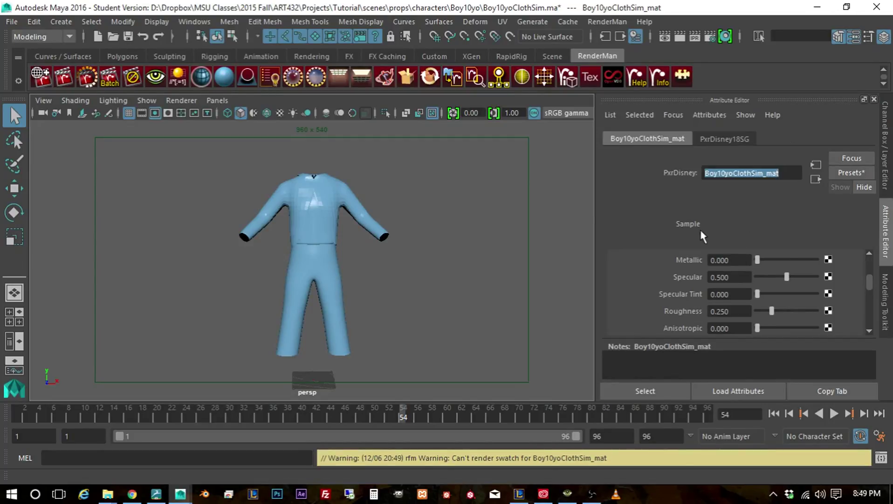
{"action": "scroll", "coordinate": [749, 267], "scroll_direction": "up", "scroll_amount": 4}
{"action": "left_click", "coordinate": [736, 273]}
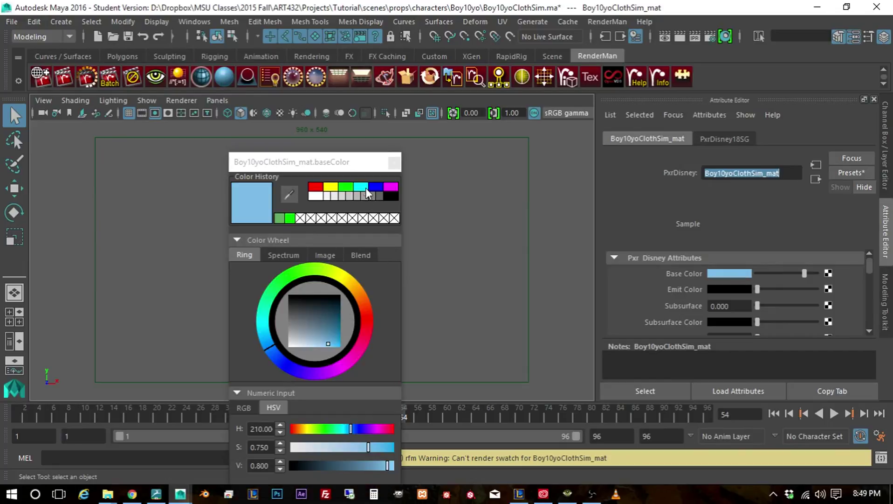
{"action": "left_click", "coordinate": [332, 187]}
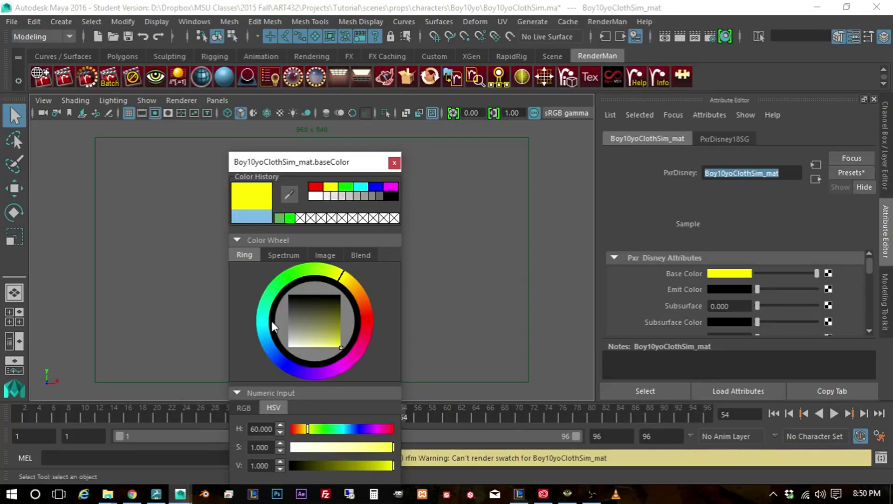
{"action": "left_click", "coordinate": [363, 188]}
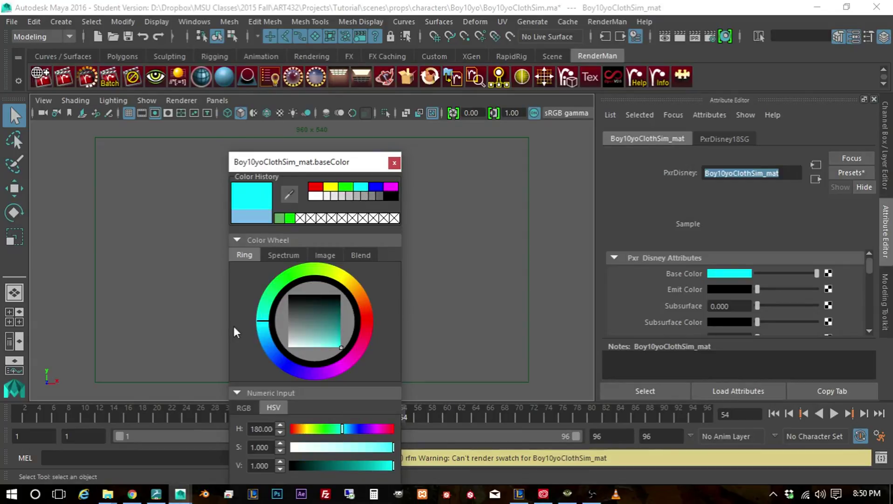
{"action": "left_click", "coordinate": [262, 320]}
{"action": "left_click_drag", "start_coordinate": [264, 340], "coordinate": [265, 330]}
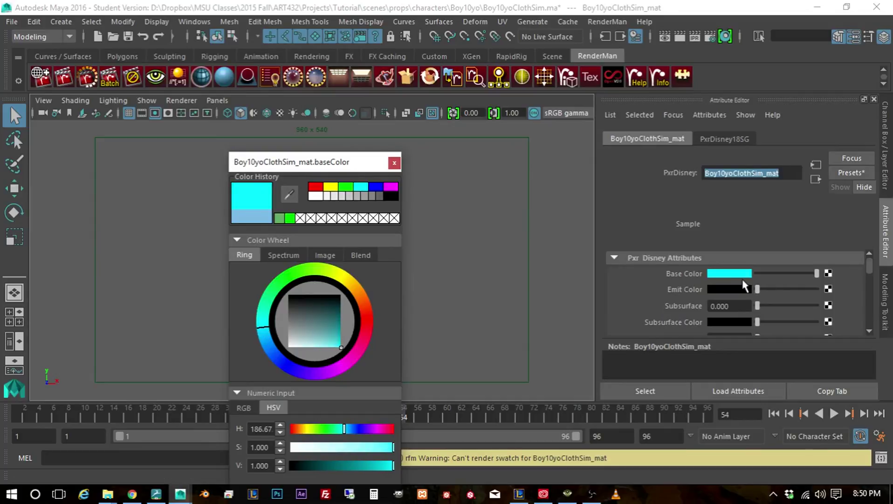
{"action": "left_click_drag", "start_coordinate": [315, 163], "coordinate": [362, 70]}
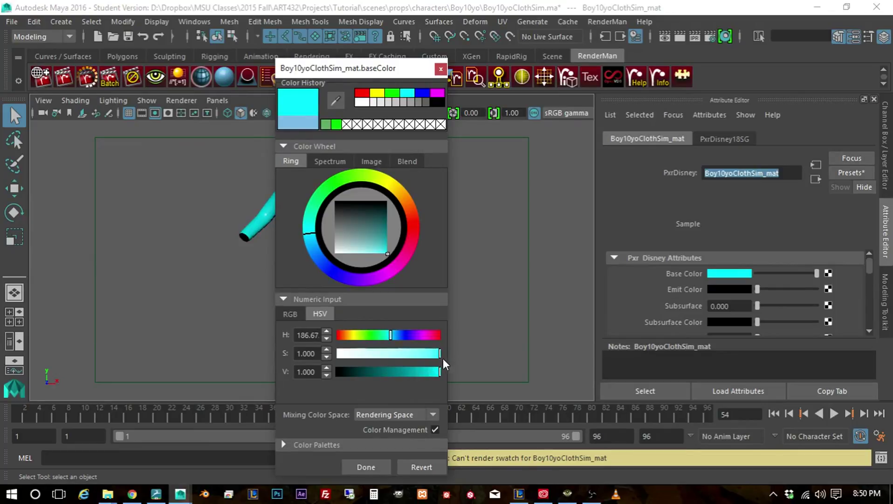
{"action": "left_click_drag", "start_coordinate": [441, 357], "coordinate": [407, 375]}
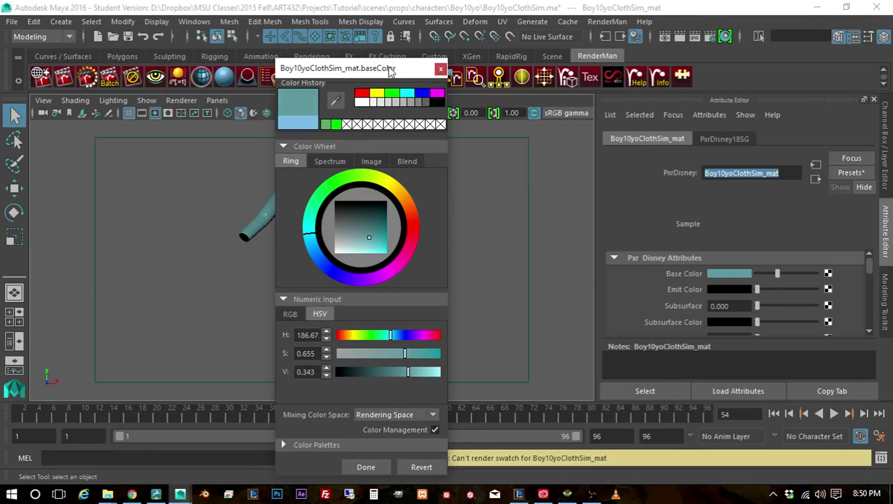
{"action": "left_click_drag", "start_coordinate": [389, 71], "coordinate": [536, 83]}
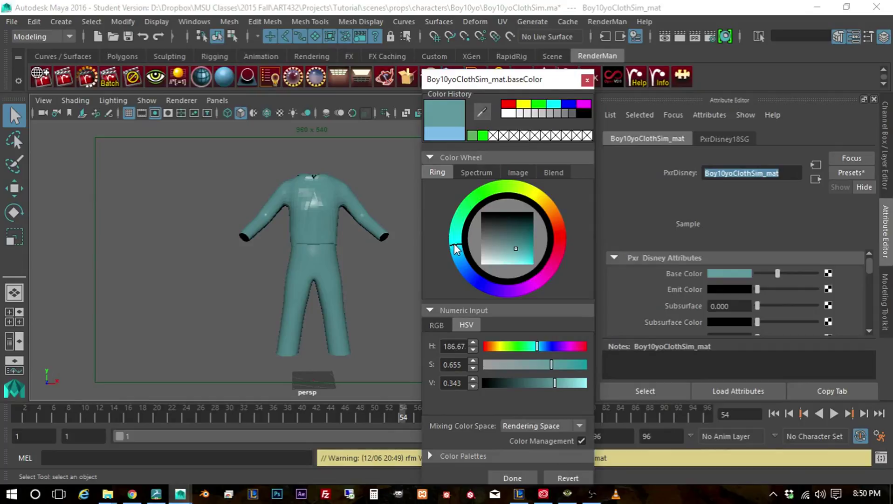
{"action": "mouse_move", "coordinate": [454, 248]}
{"action": "left_mouse_down"}
{"action": "mouse_move", "coordinate": [462, 220]}
{"action": "mouse_move", "coordinate": [460, 246]}
{"action": "mouse_move", "coordinate": [514, 173]}
{"action": "mouse_move", "coordinate": [528, 174]}
{"action": "mouse_move", "coordinate": [514, 180]}
{"action": "mouse_move", "coordinate": [533, 190]}
{"action": "left_mouse_up"}
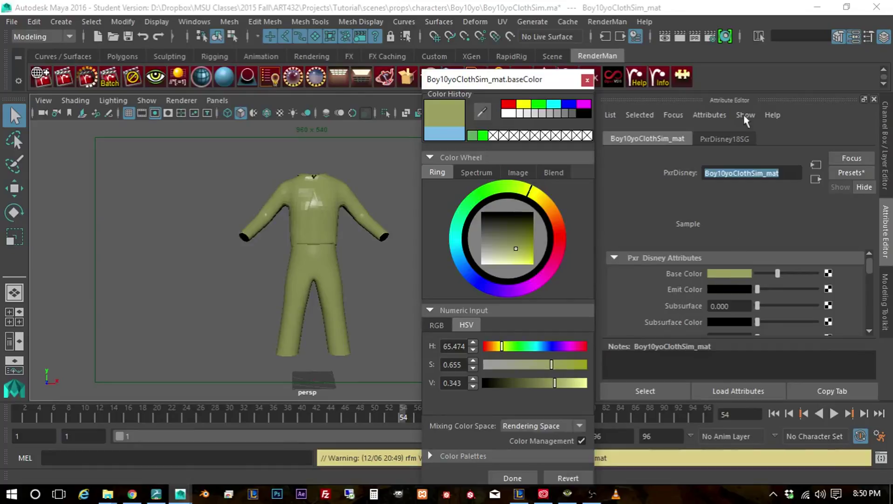
- Set the cloth simulation material's Specular to 0 and close the base colour picker
{"action": "scroll", "coordinate": [699, 317], "scroll_direction": "down", "scroll_amount": 3}
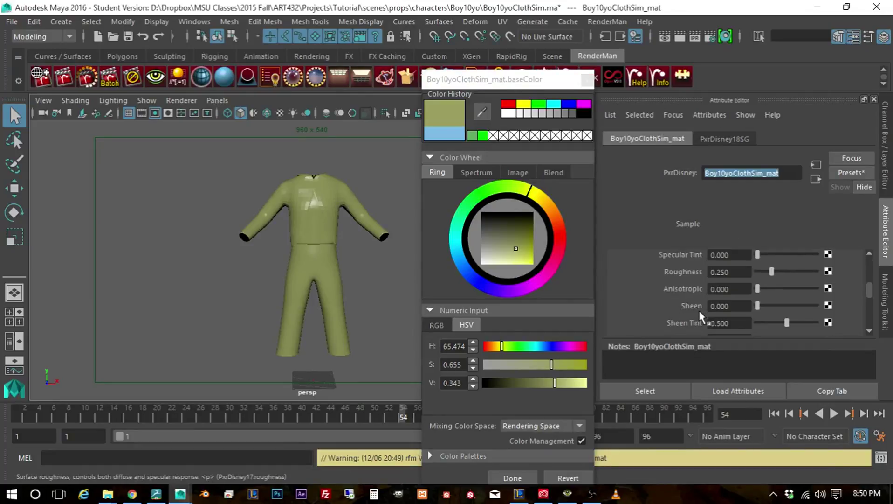
{"action": "scroll", "coordinate": [702, 315], "scroll_direction": "up", "scroll_amount": 2}
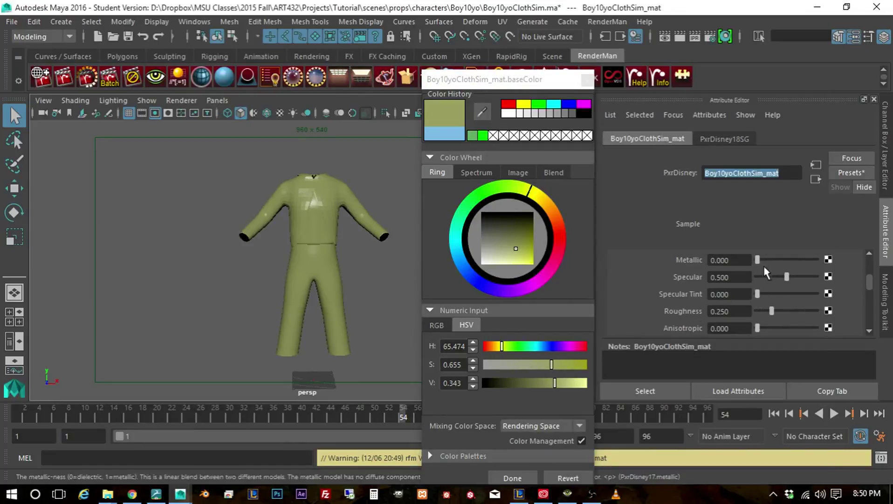
{"action": "scroll", "coordinate": [765, 272], "scroll_direction": "up", "scroll_amount": 1}
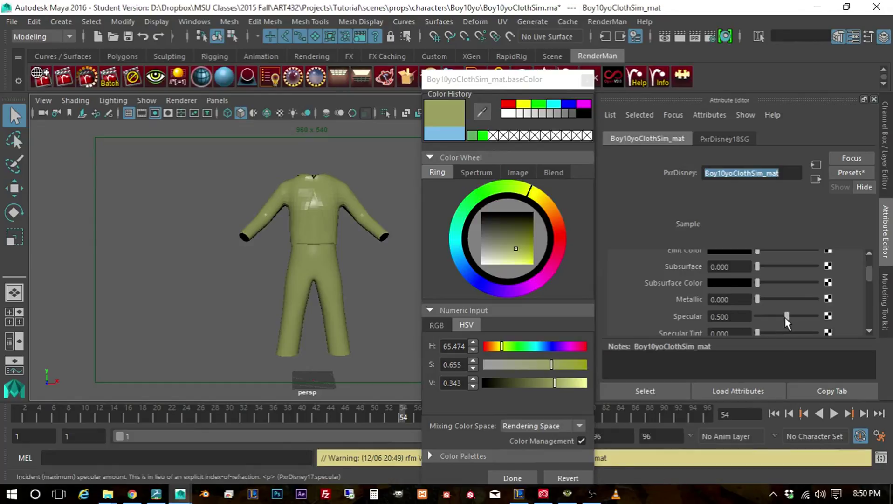
{"action": "left_click_drag", "start_coordinate": [788, 317], "coordinate": [652, 313]}
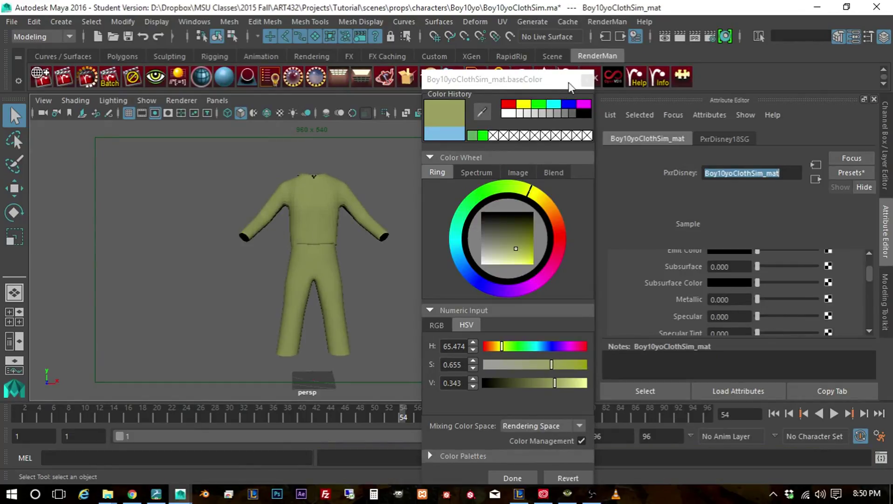
{"action": "left_click", "coordinate": [588, 80]}
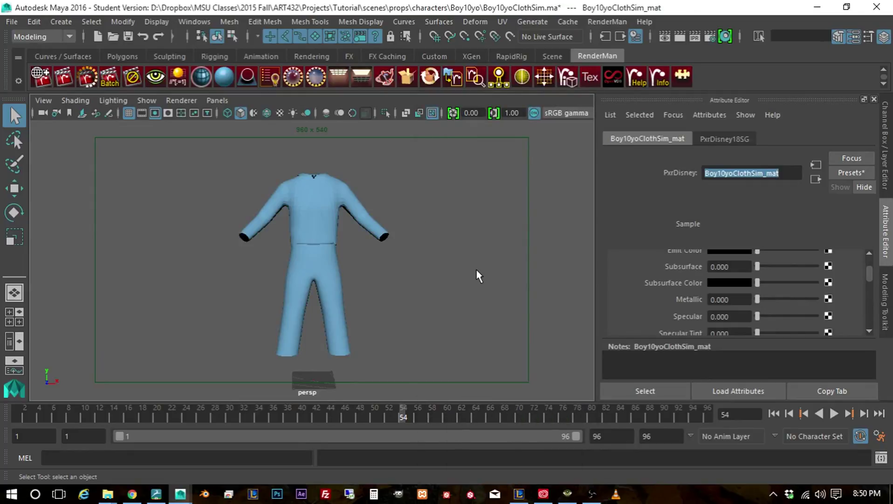
- Set the cloth simulation material's base colour to olive green, RGB about 0.33, 0.422, 0.105
{"action": "scroll", "coordinate": [719, 290], "scroll_direction": "up", "scroll_amount": 2}
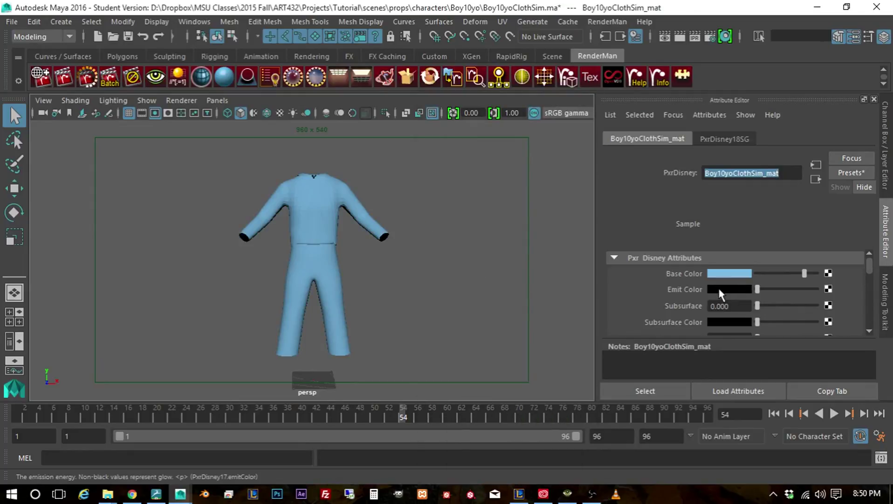
{"action": "left_click", "coordinate": [731, 273]}
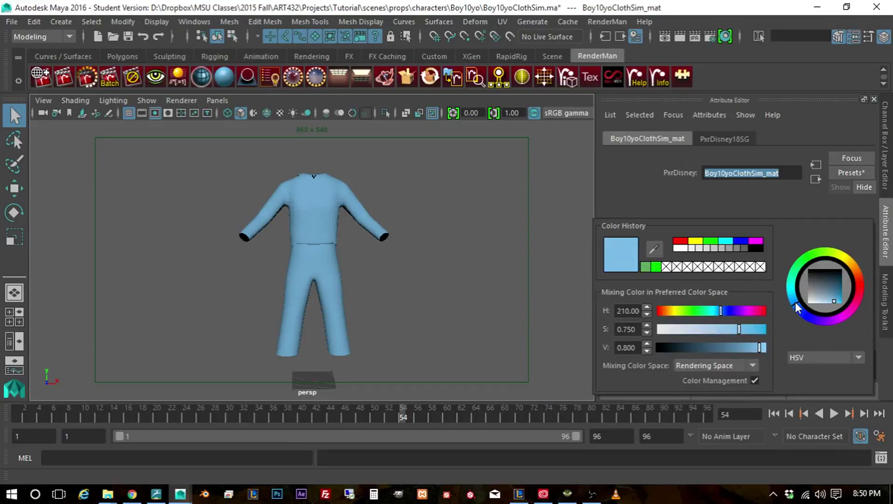
{"action": "left_click_drag", "start_coordinate": [795, 302], "coordinate": [832, 253]}
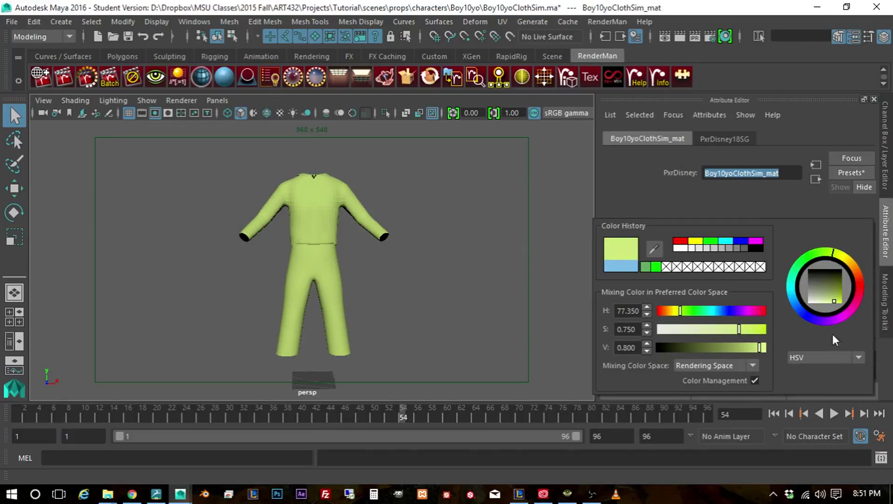
{"action": "left_click_drag", "start_coordinate": [757, 346], "coordinate": [737, 351]}
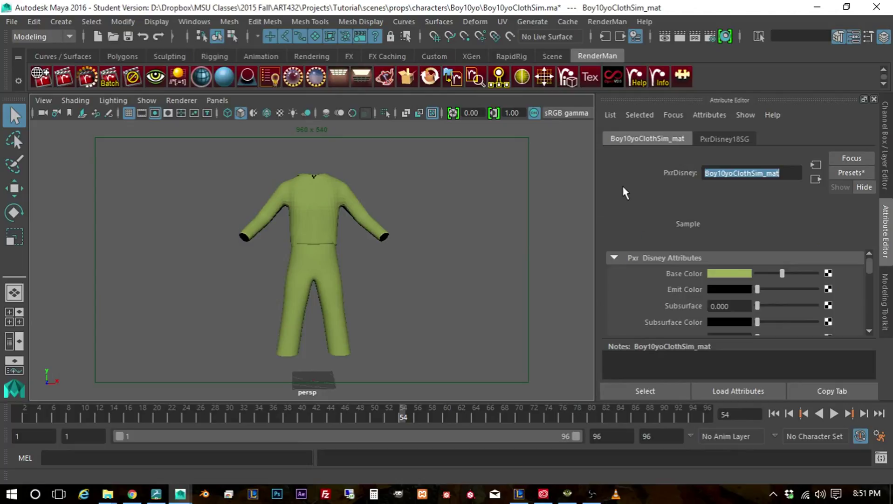
- Show the Boy10yoClothBeauty layer, hide the cloth simulation layer and show the body simulation layer
{"action": "scroll", "coordinate": [476, 276], "scroll_direction": "down", "scroll_amount": 2}
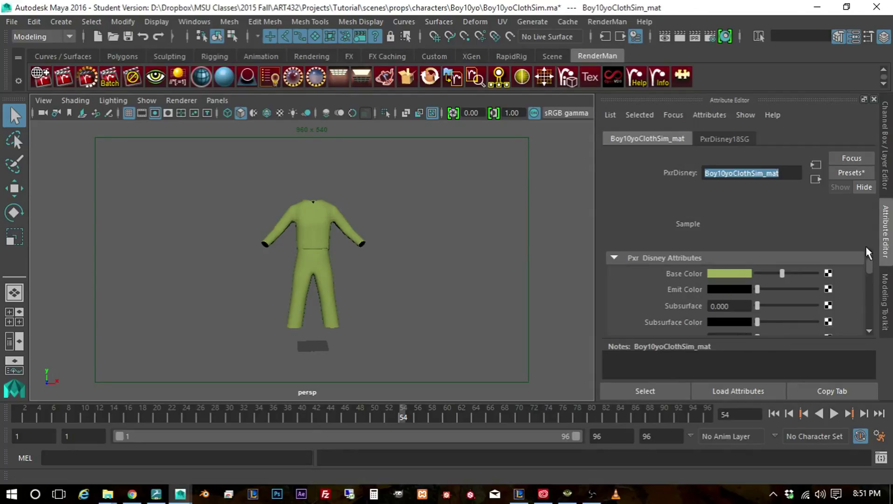
{"action": "left_click", "coordinate": [889, 168]}
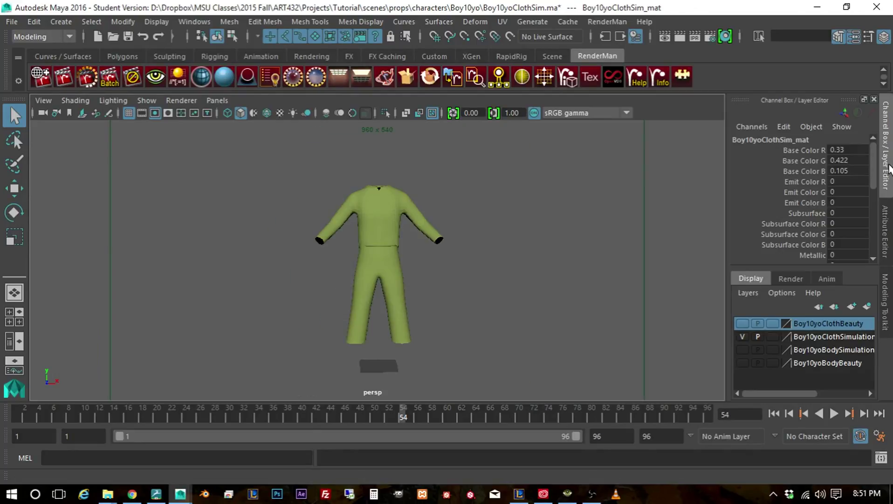
{"action": "left_click", "coordinate": [743, 323]}
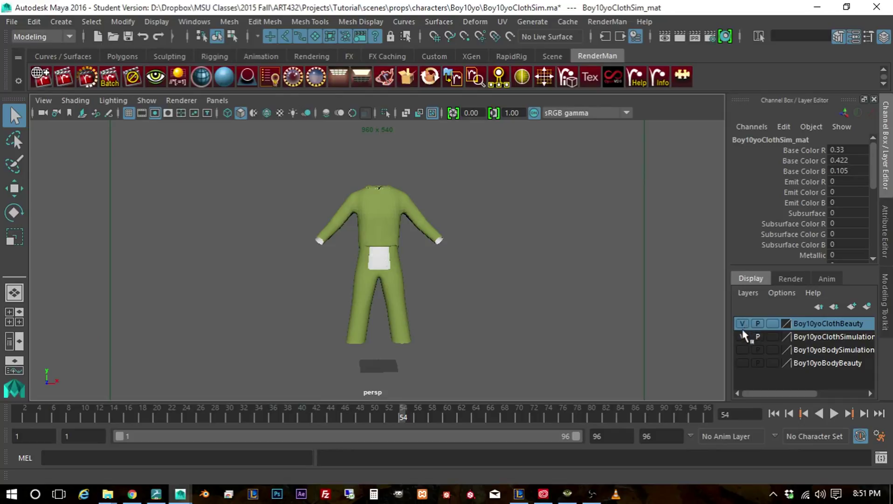
{"action": "left_click", "coordinate": [743, 336]}
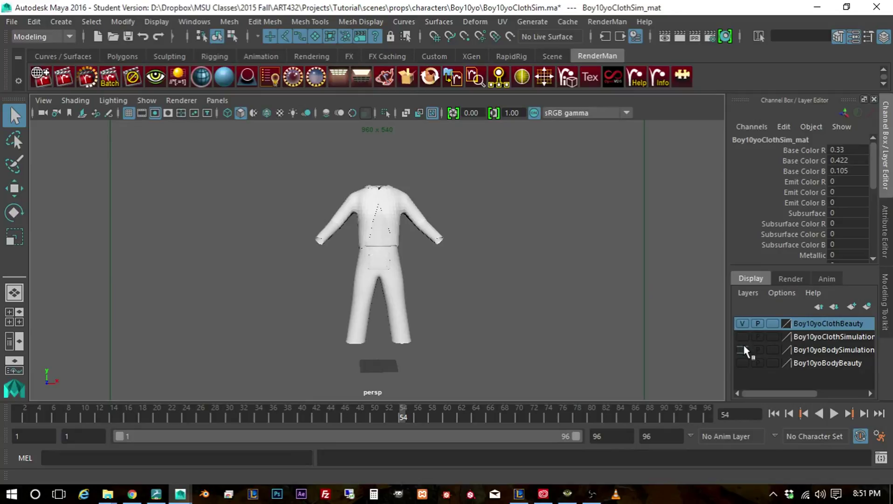
{"action": "left_click", "coordinate": [743, 349]}
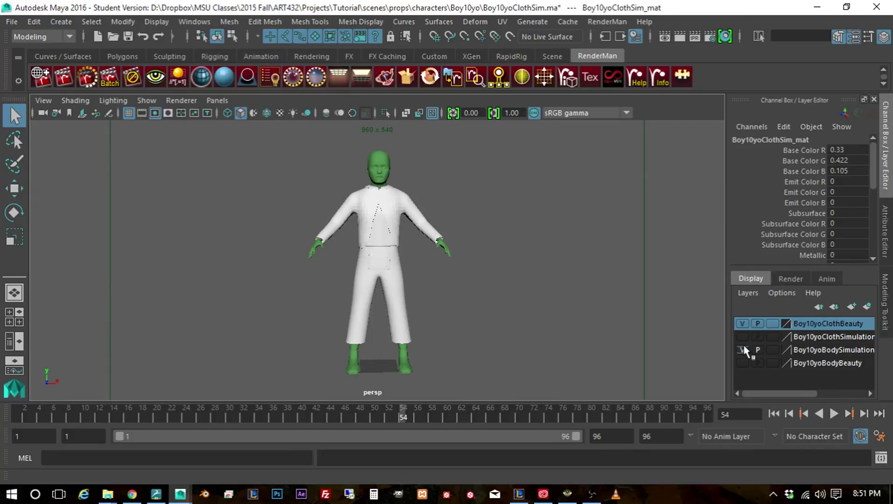
- Show the cloth simulation layer alongside the body simulation layer and hide the Boy10yoClothBeauty layer
{"action": "left_click", "coordinate": [743, 336]}
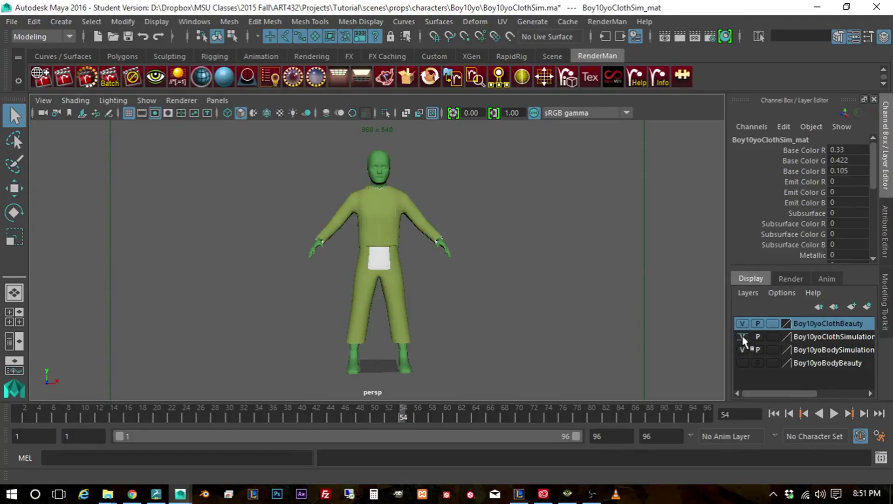
{"action": "left_click", "coordinate": [742, 323]}
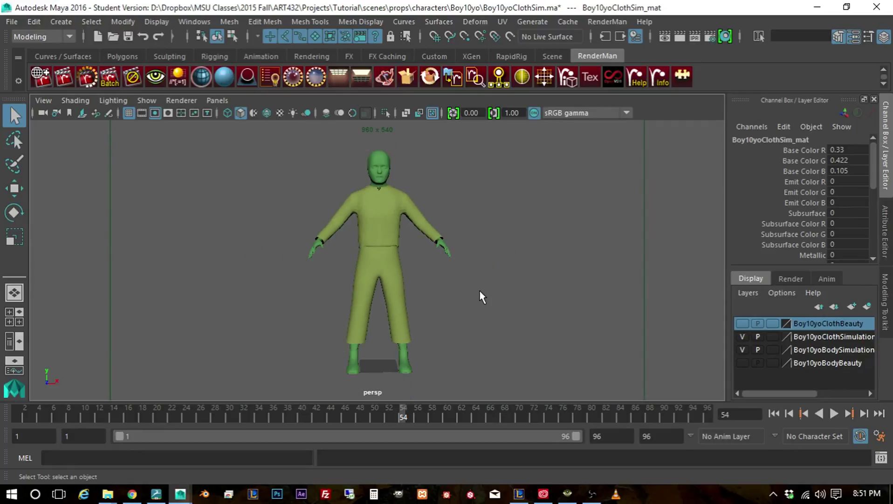
- Hide the body and cloth simulation layers and show the Boy10yoBodyBeauty and Boy10yoClothBeauty layers instead
{"action": "left_click", "coordinate": [741, 362]}
{"action": "left_click", "coordinate": [742, 350]}
{"action": "left_click", "coordinate": [743, 337]}
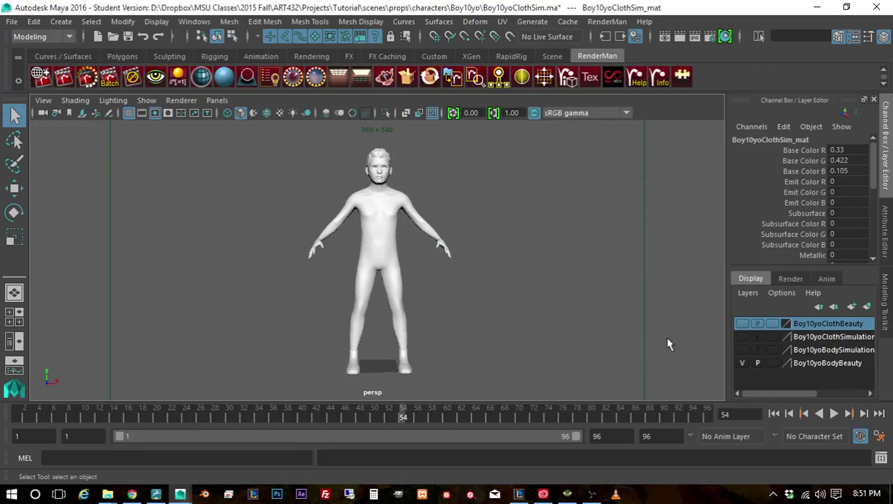
{"action": "left_click", "coordinate": [744, 323]}
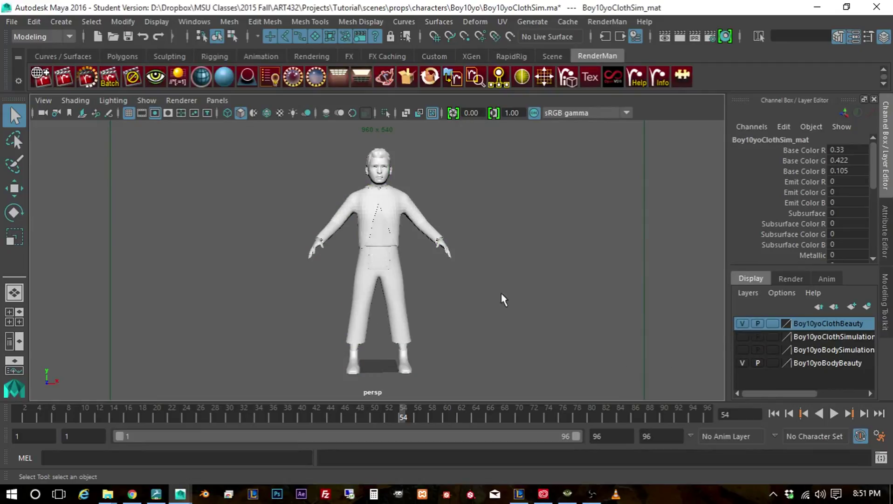
{"action": "mouse_move", "coordinate": [515, 289]}
{"action": "left_mouse_down", "text": "alt"}
{"action": "mouse_move", "coordinate": [488, 280]}
{"action": "mouse_move", "coordinate": [525, 277]}
{"action": "mouse_move", "coordinate": [496, 275]}
{"action": "mouse_move", "coordinate": [512, 279]}
{"action": "mouse_move", "coordinate": [512, 307]}
{"action": "mouse_move", "coordinate": [502, 254]}
{"action": "mouse_move", "coordinate": [505, 290]}
{"action": "left_mouse_up", "text": "alt"}
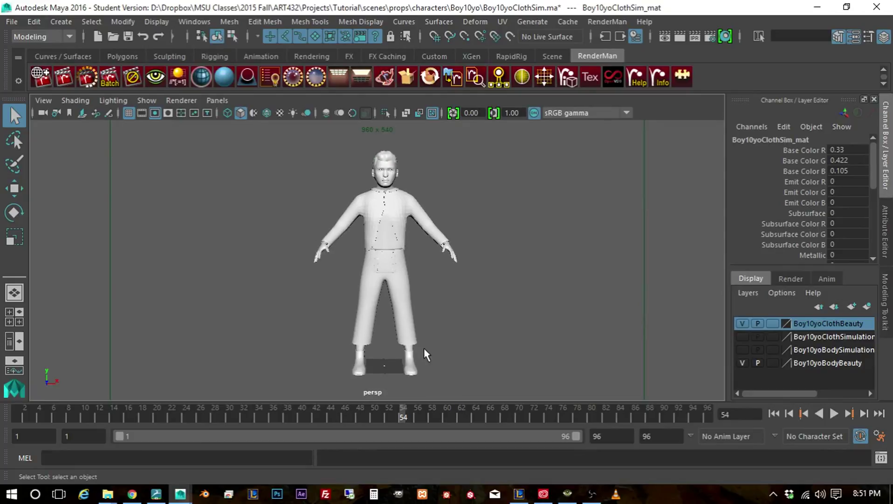
{"action": "right_click_drag", "start_coordinate": [386, 370], "coordinate": [415, 318], "text": "alt"}
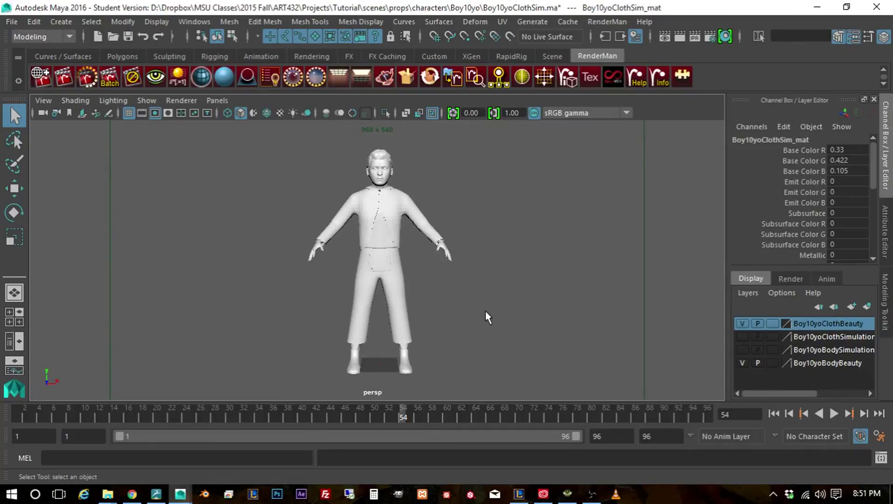
{"action": "left_click_drag", "start_coordinate": [486, 315], "coordinate": [477, 303], "text": "alt"}
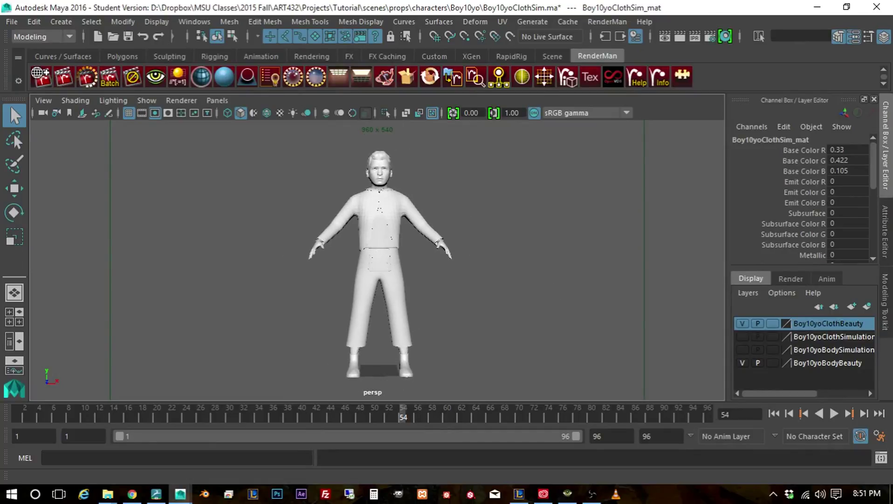